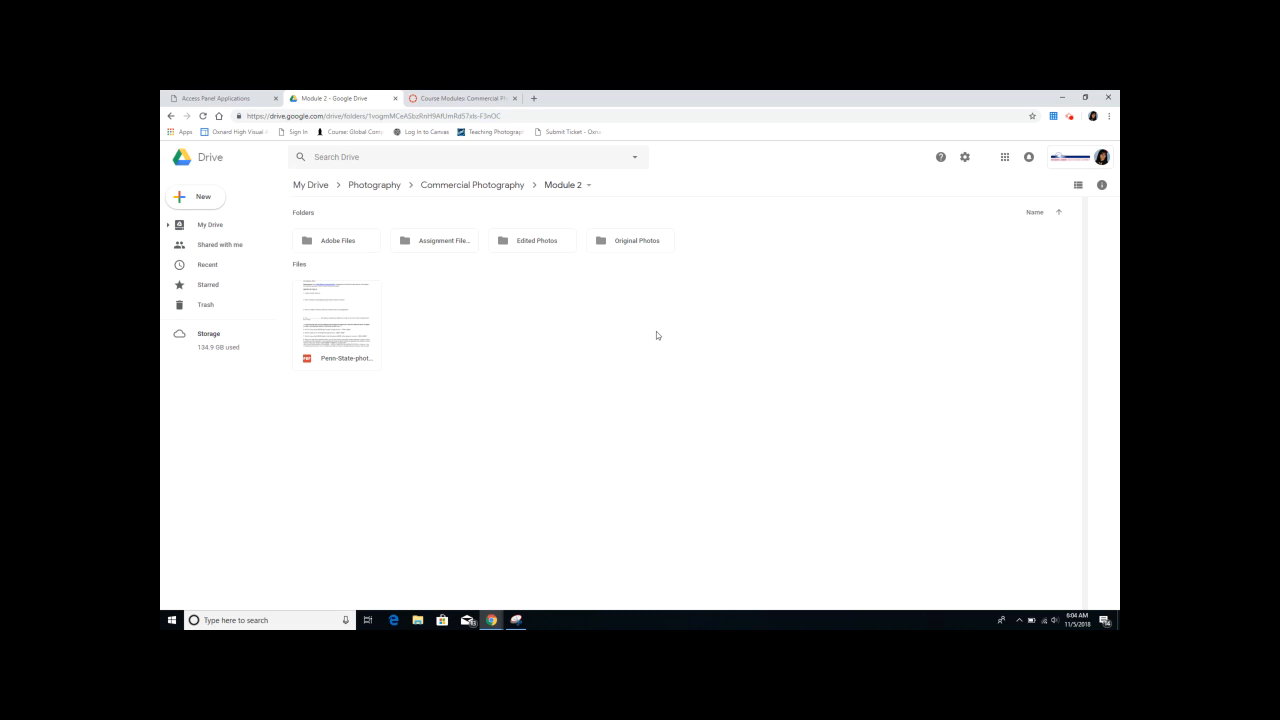
Step: Open the Original Photos folder and download the three JPG photos IMG_0031[1], IMG_0032[1] and IMG_0033[1]
double_click(634, 243)
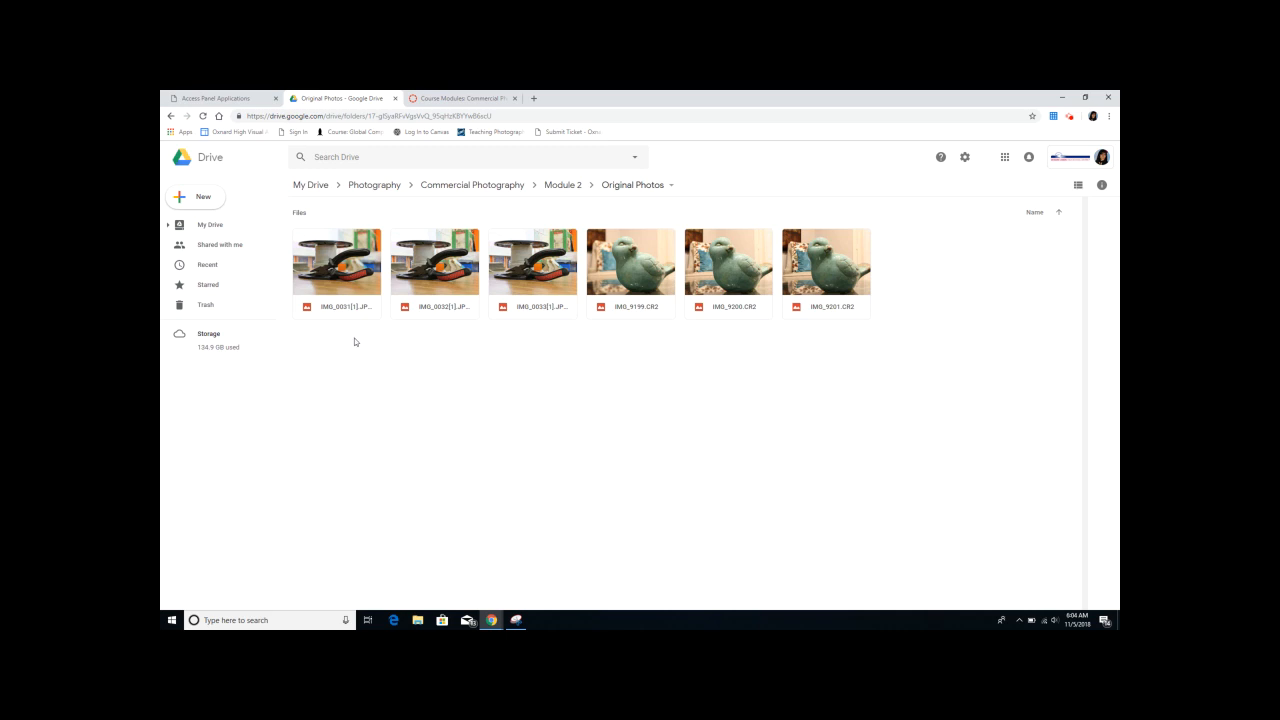
right_click(355, 272)
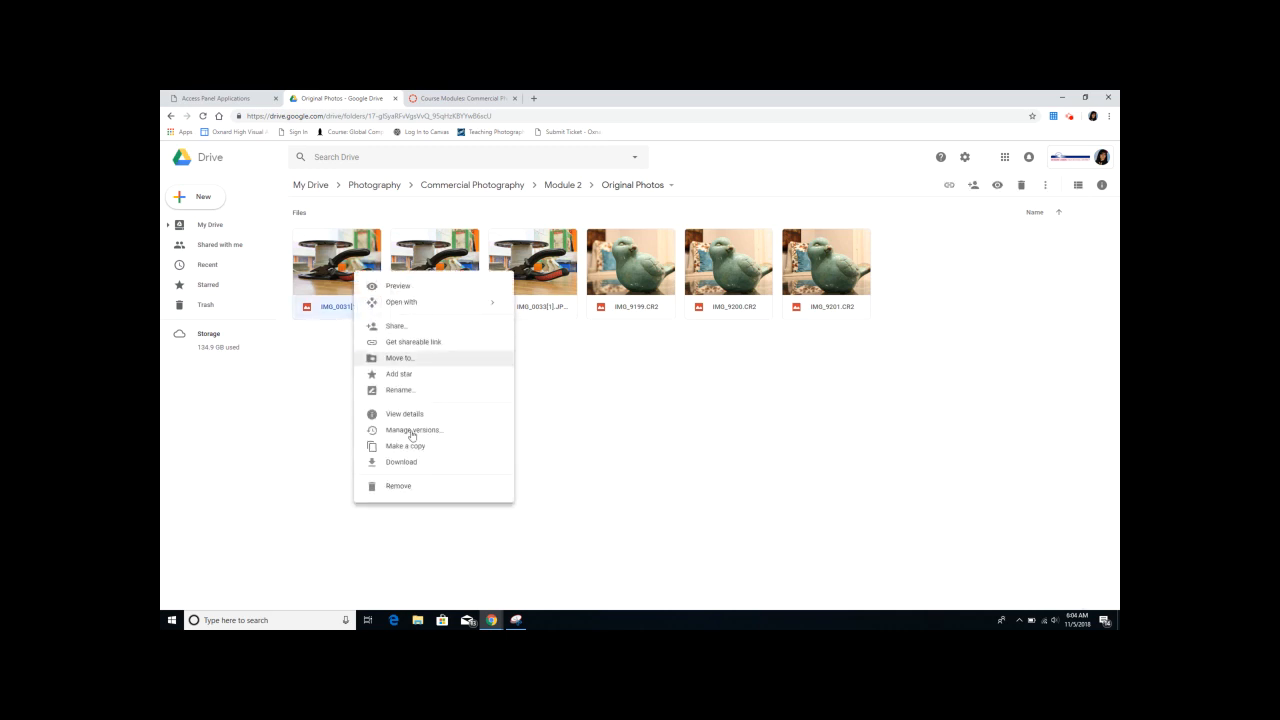
left_click(428, 464)
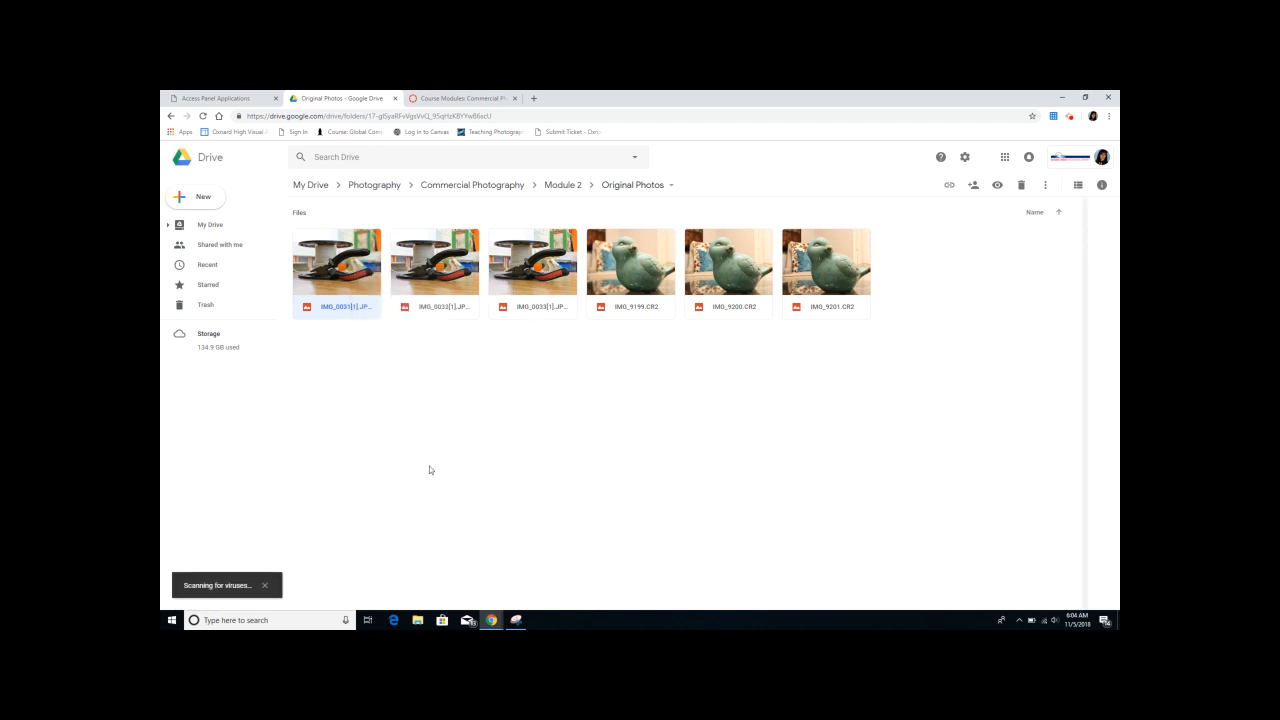
right_click(423, 265)
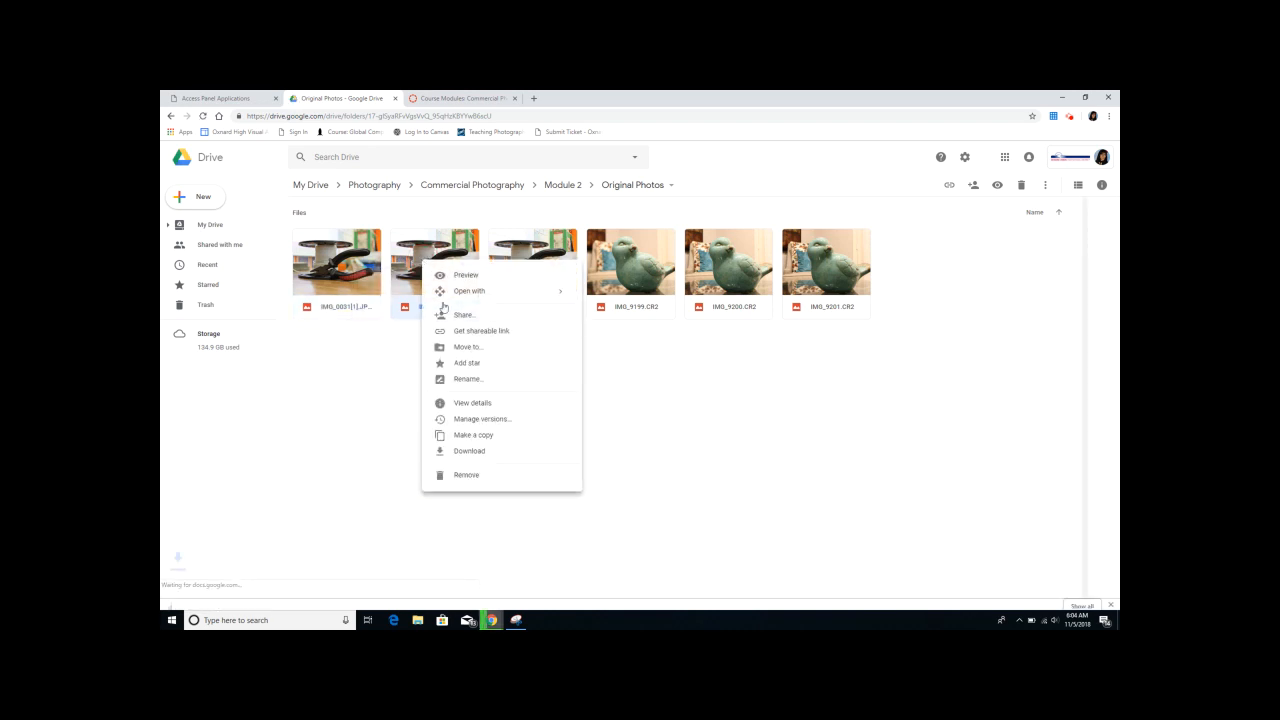
left_click(522, 449)
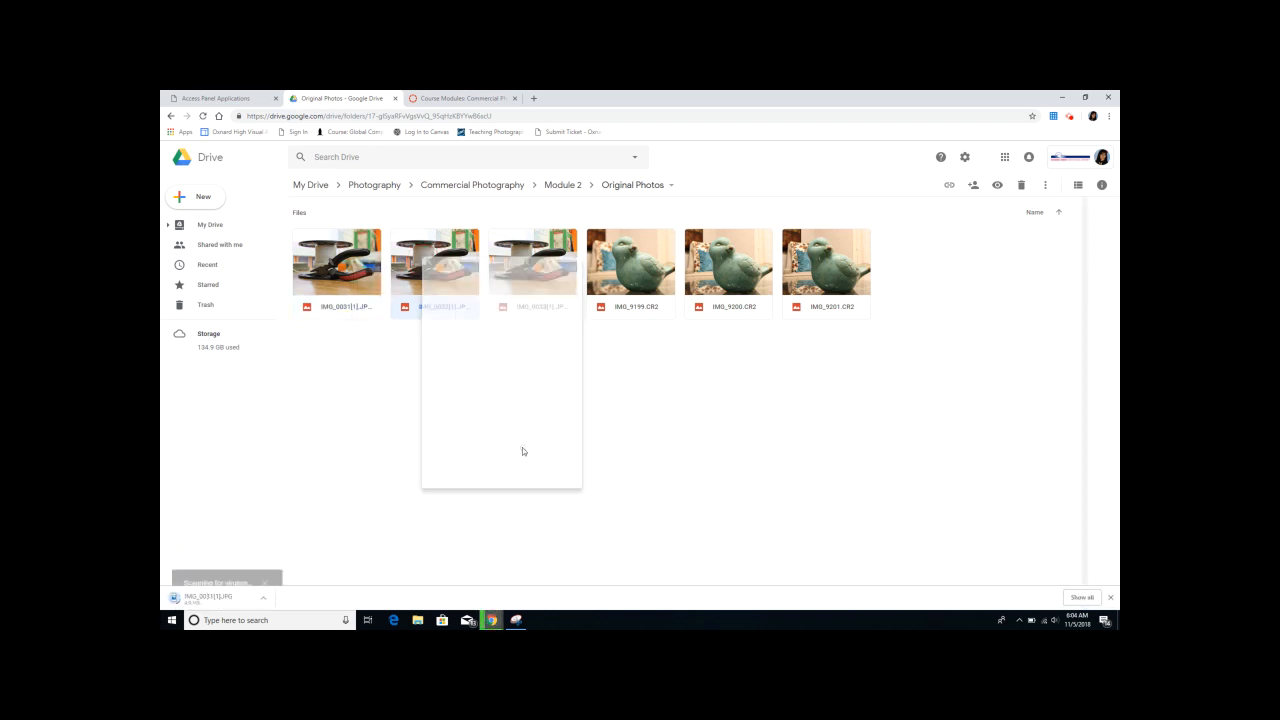
right_click(540, 271)
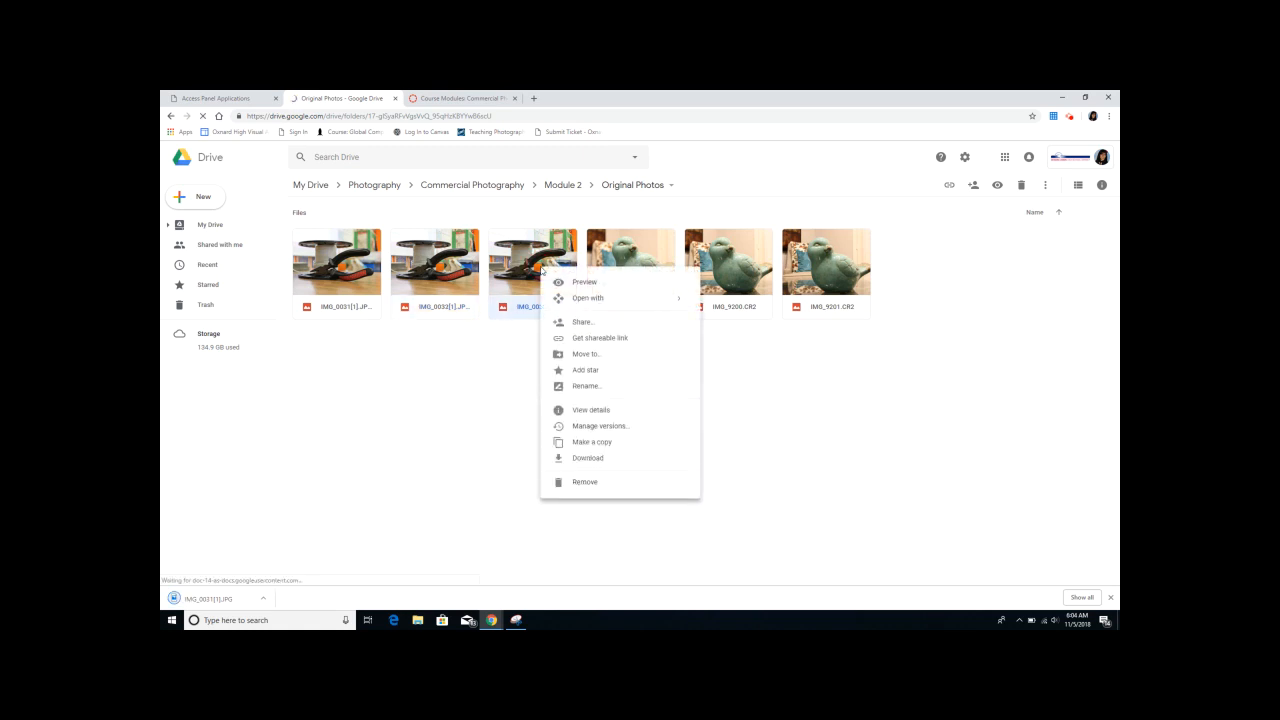
left_click(605, 459)
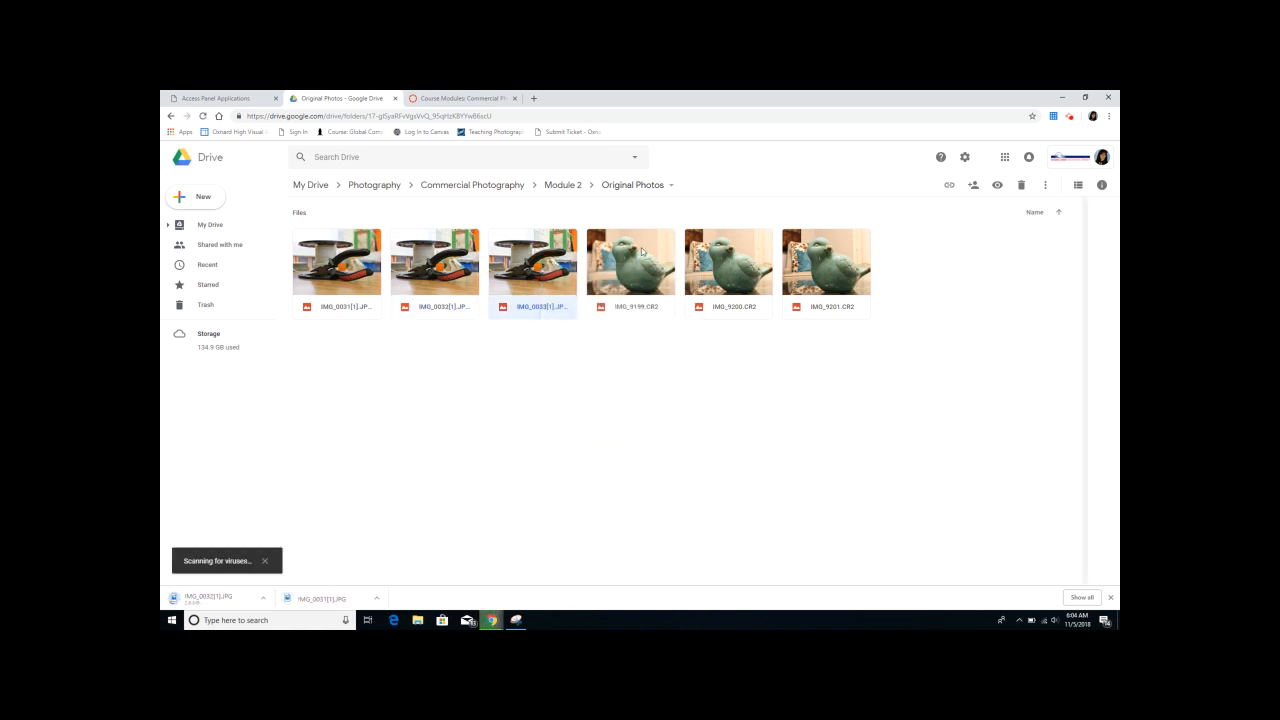
Step: Download the three raw bird photos IMG_9199.CR2, IMG_9200.CR2 and IMG_9201.CR2
right_click(641, 251)
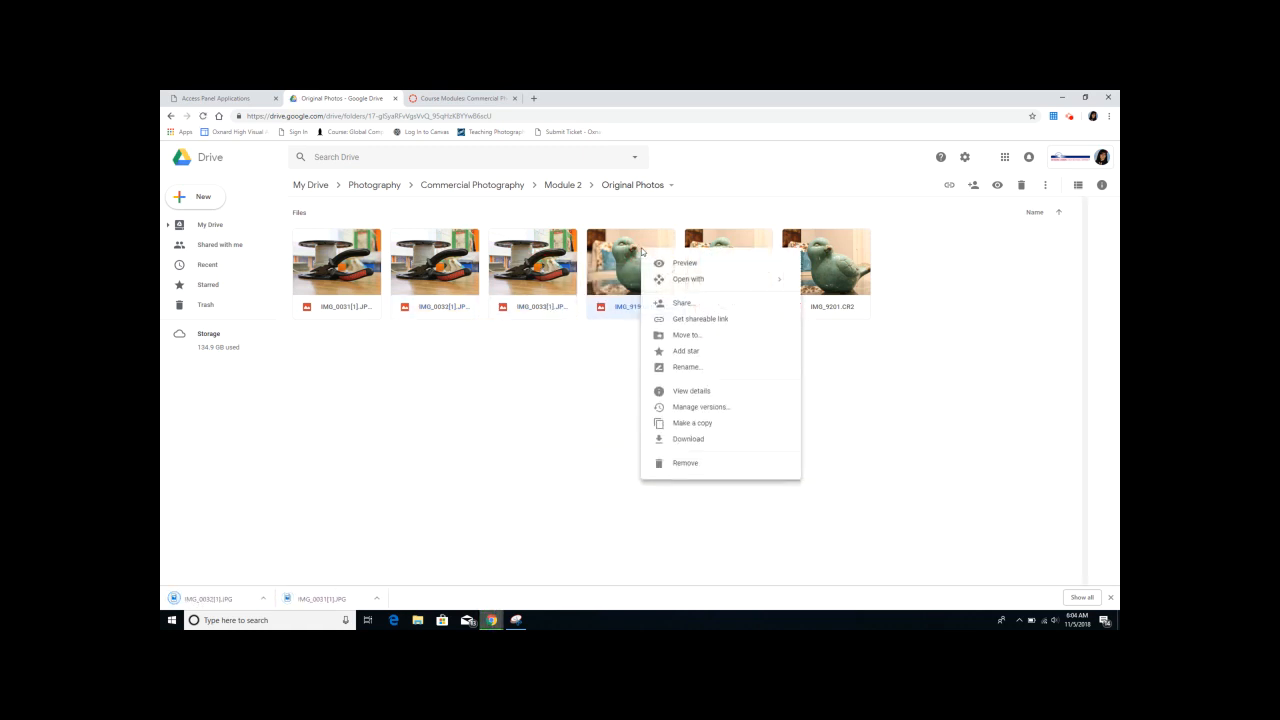
left_click(711, 440)
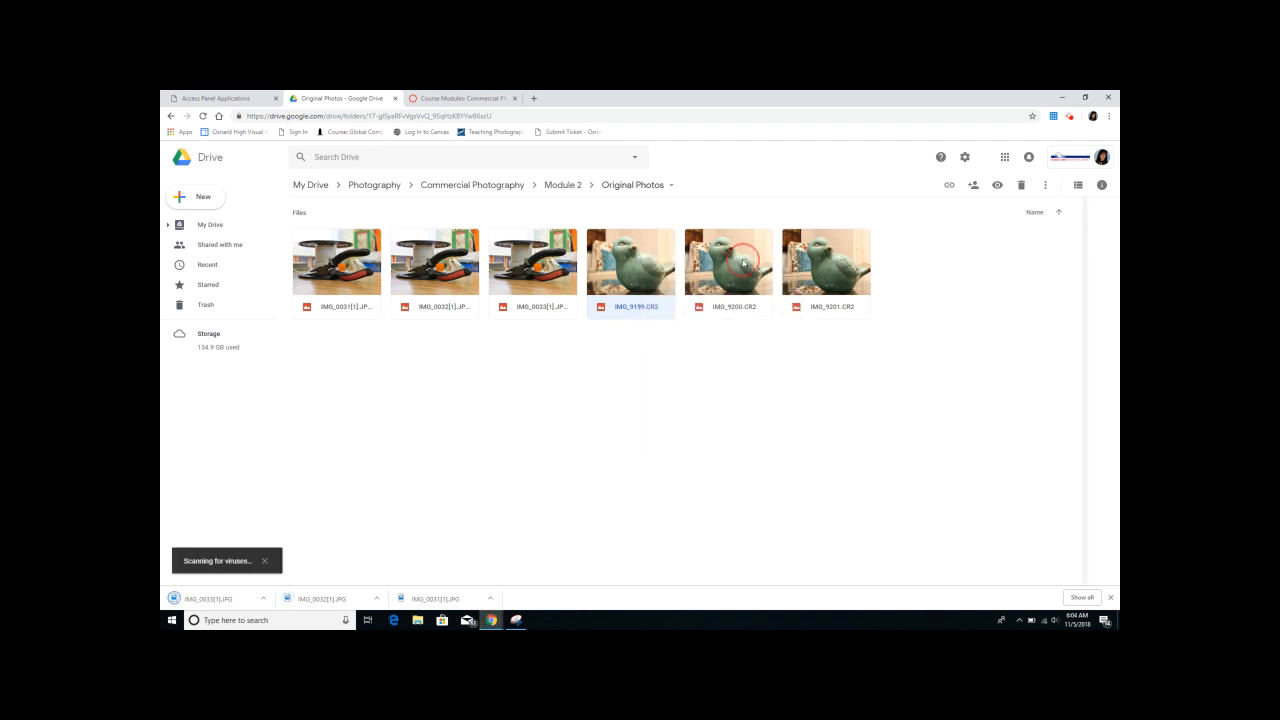
right_click(743, 262)
left_click(793, 449)
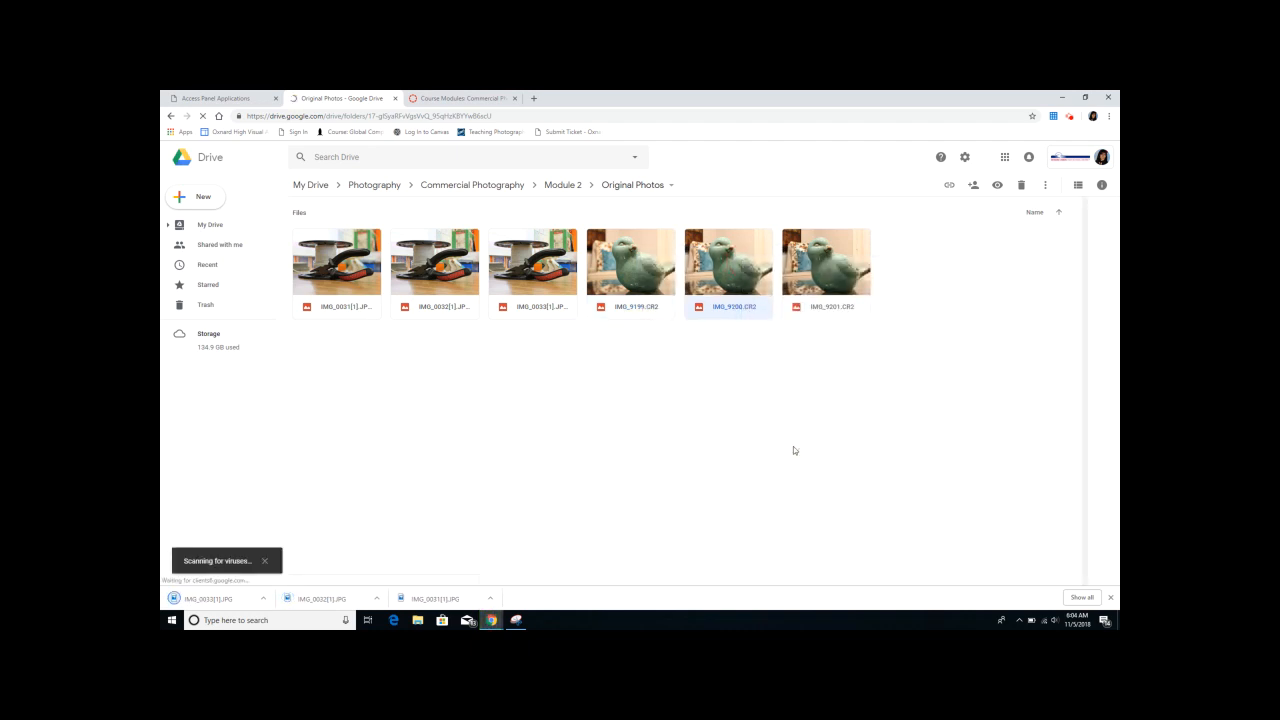
left_click(832, 272)
right_click(832, 266)
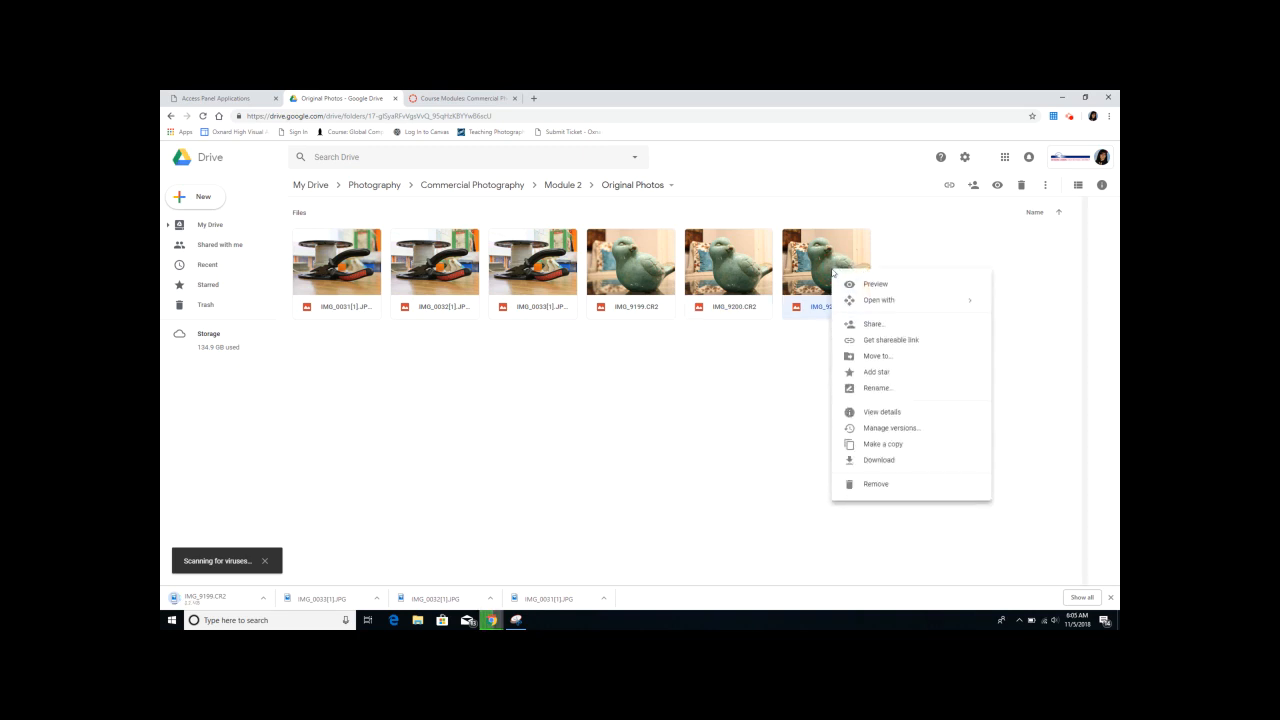
left_click(875, 461)
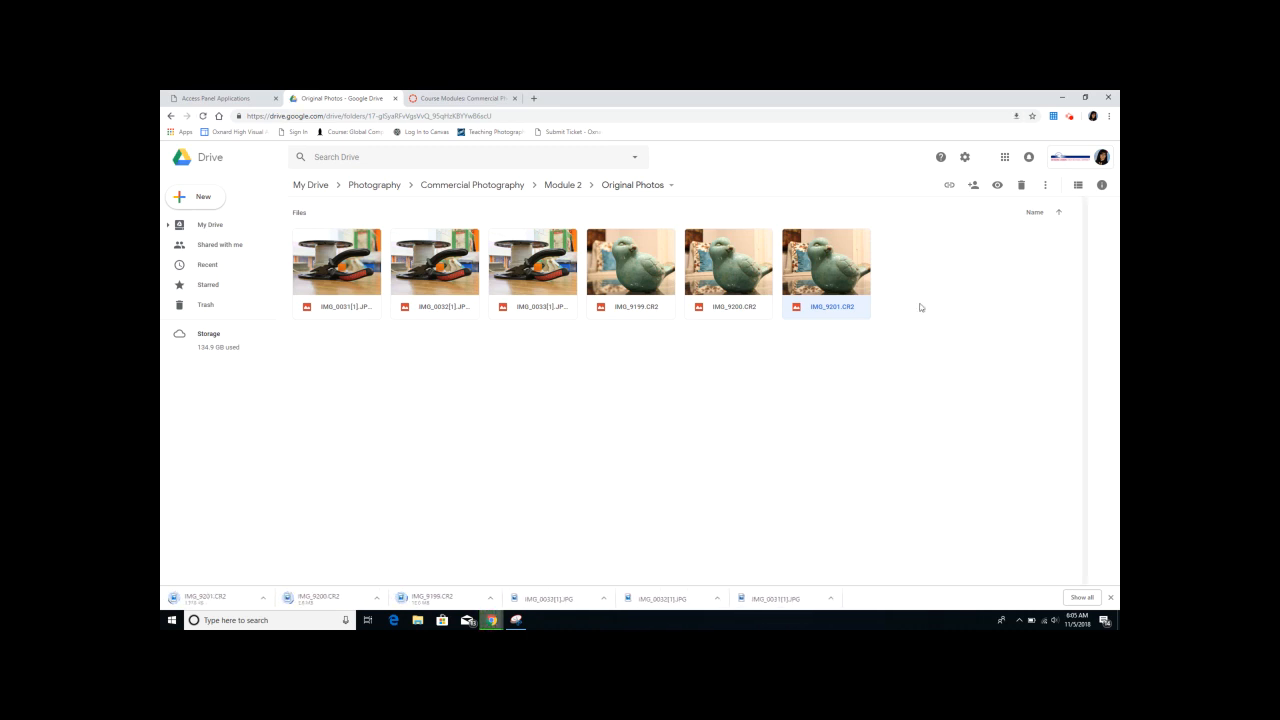
Step: Minimize the browser, switch to File Explorer and display the Downloads folder's contents as large icons
left_click(1063, 102)
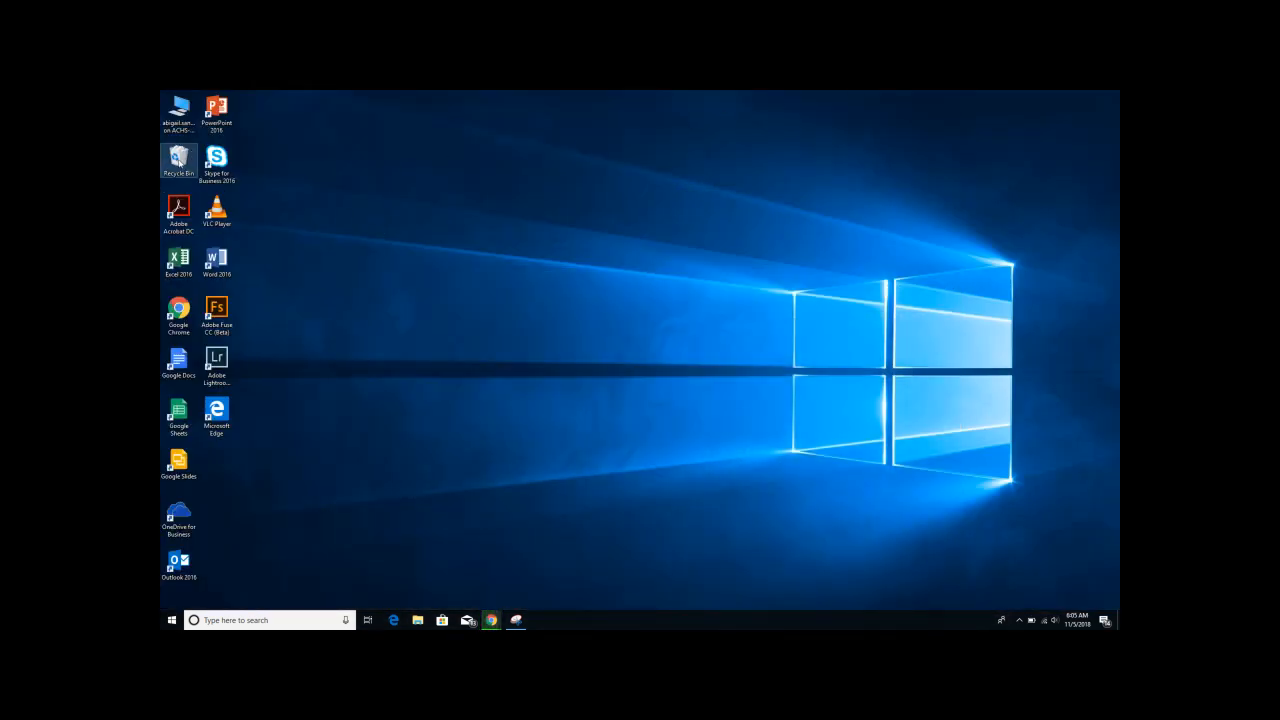
double_click(179, 162)
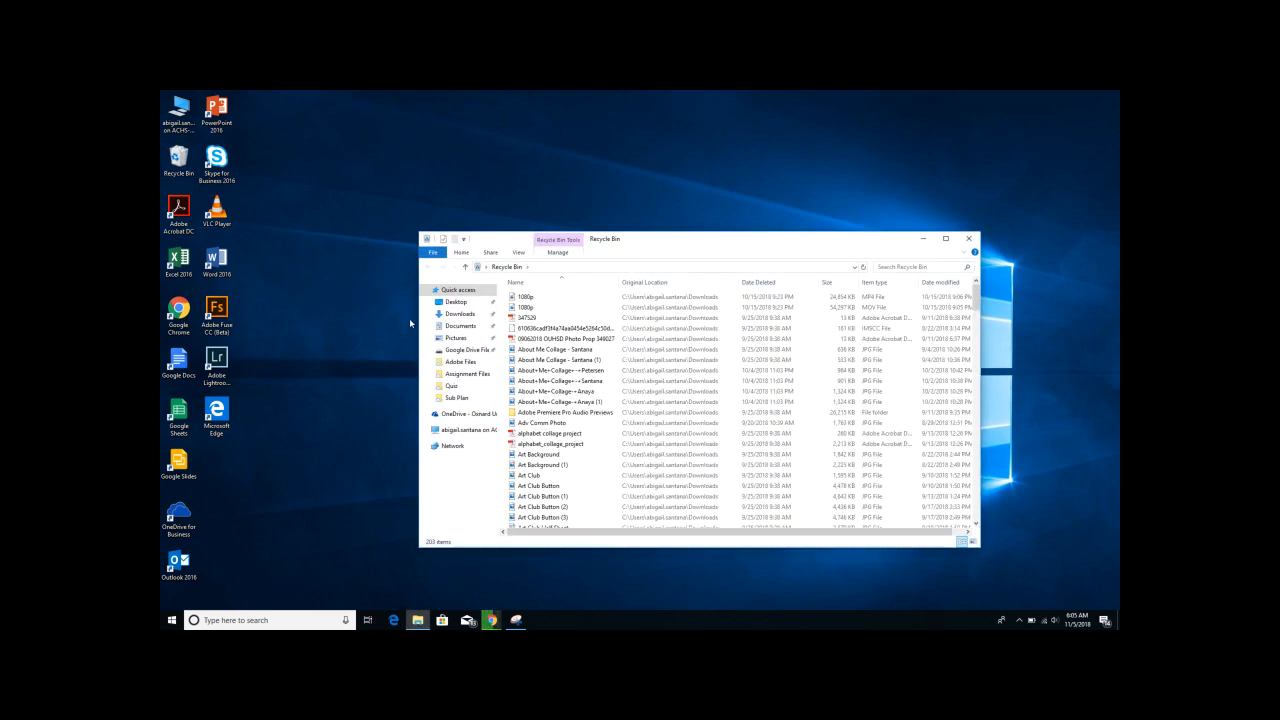
left_click(461, 314)
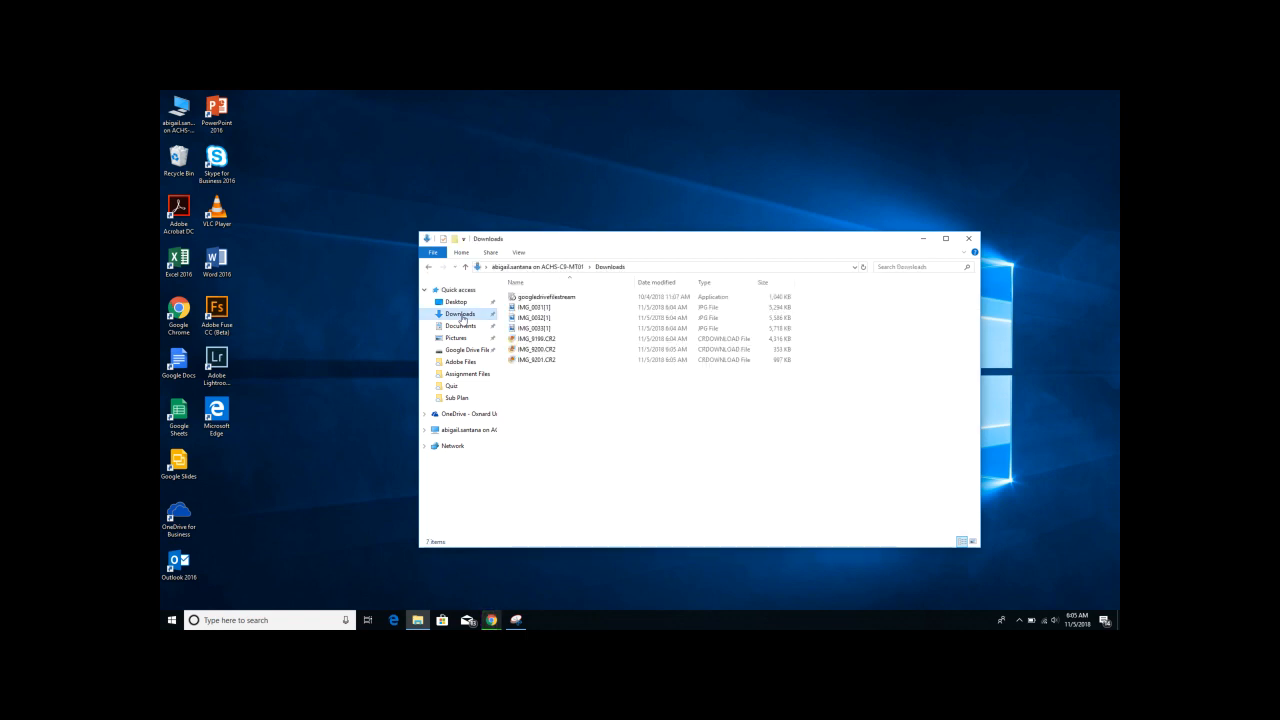
left_click(519, 254)
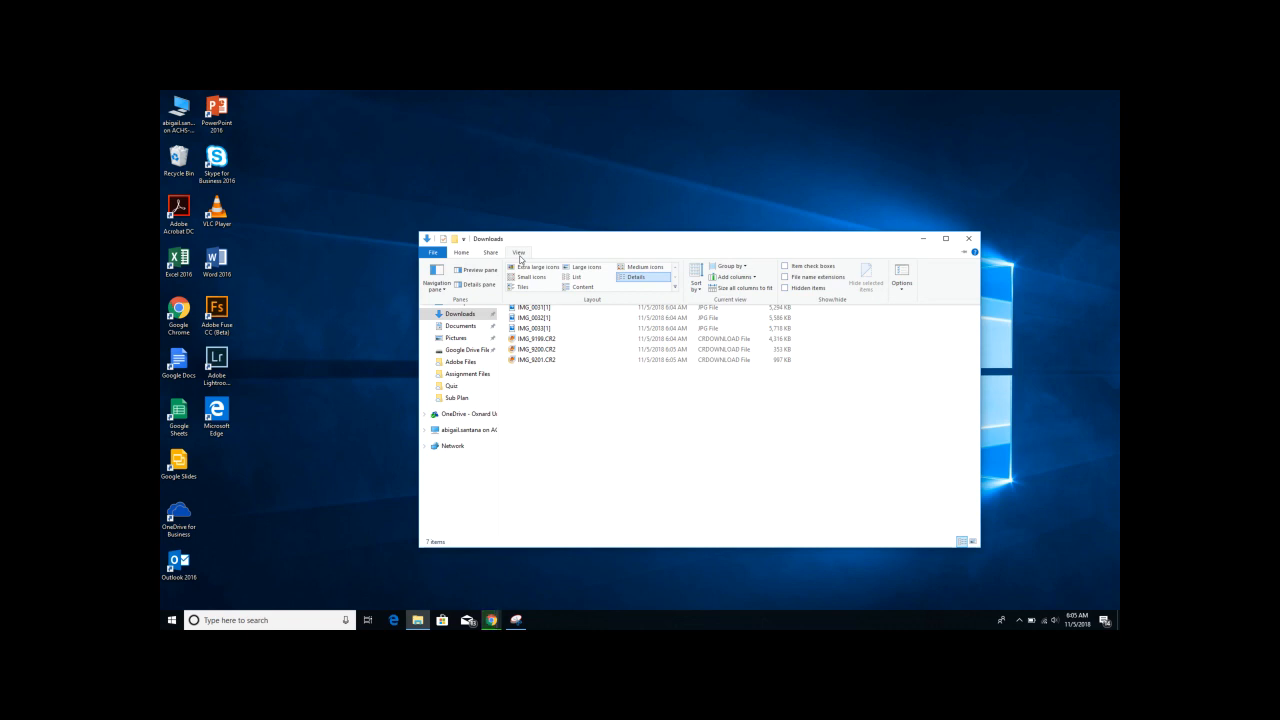
left_click(594, 267)
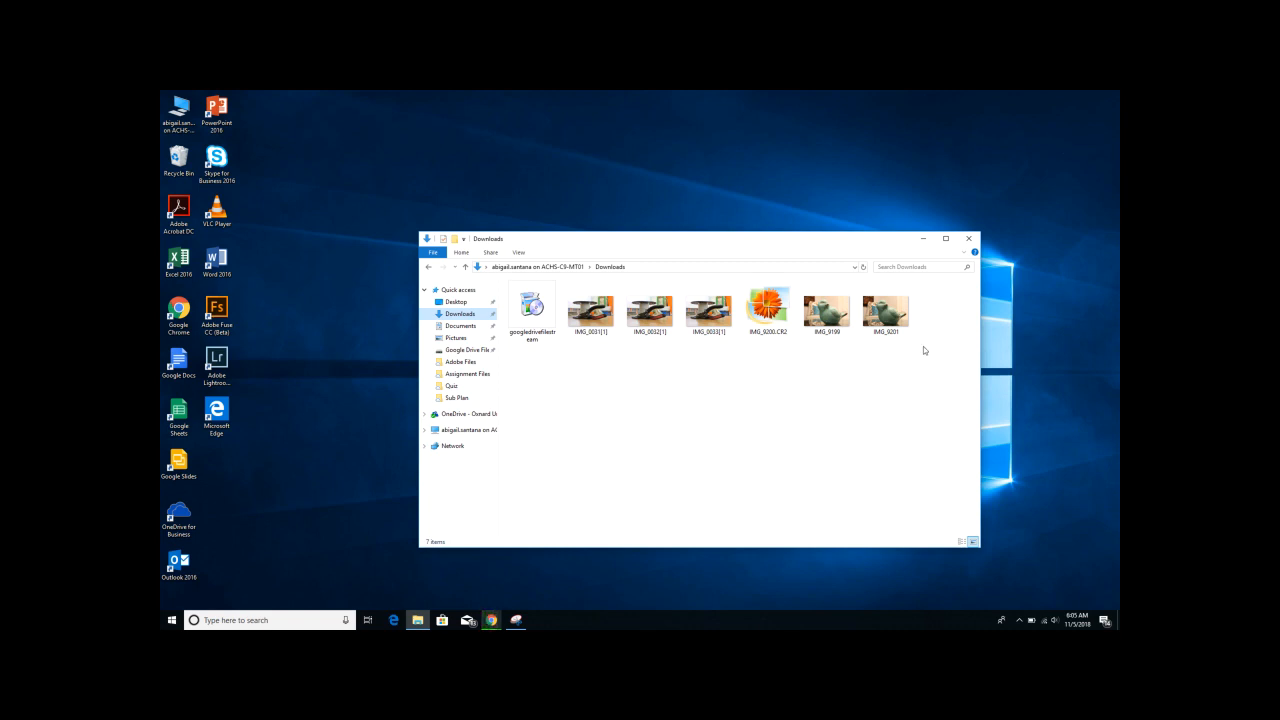
Step: Move the six downloaded photos from Downloads into a new folder named Lightroom inside Documents
left_click_drag(923, 347, 578, 293)
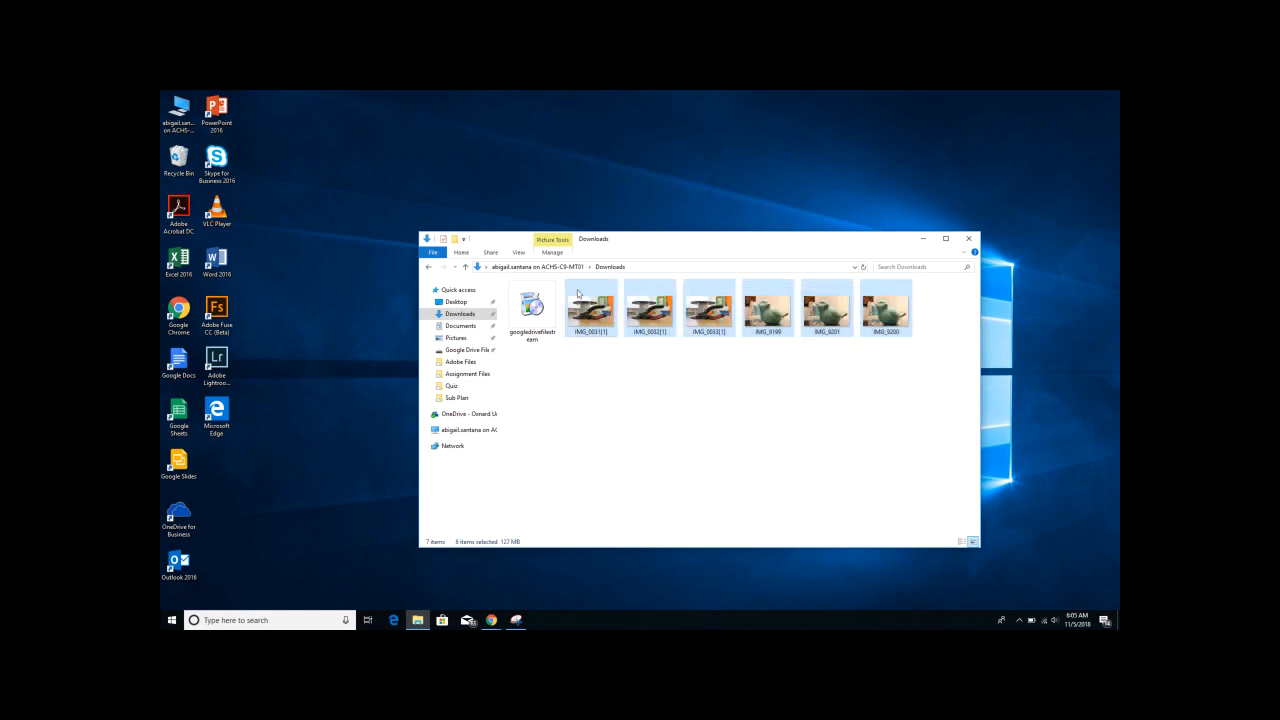
left_click(461, 252)
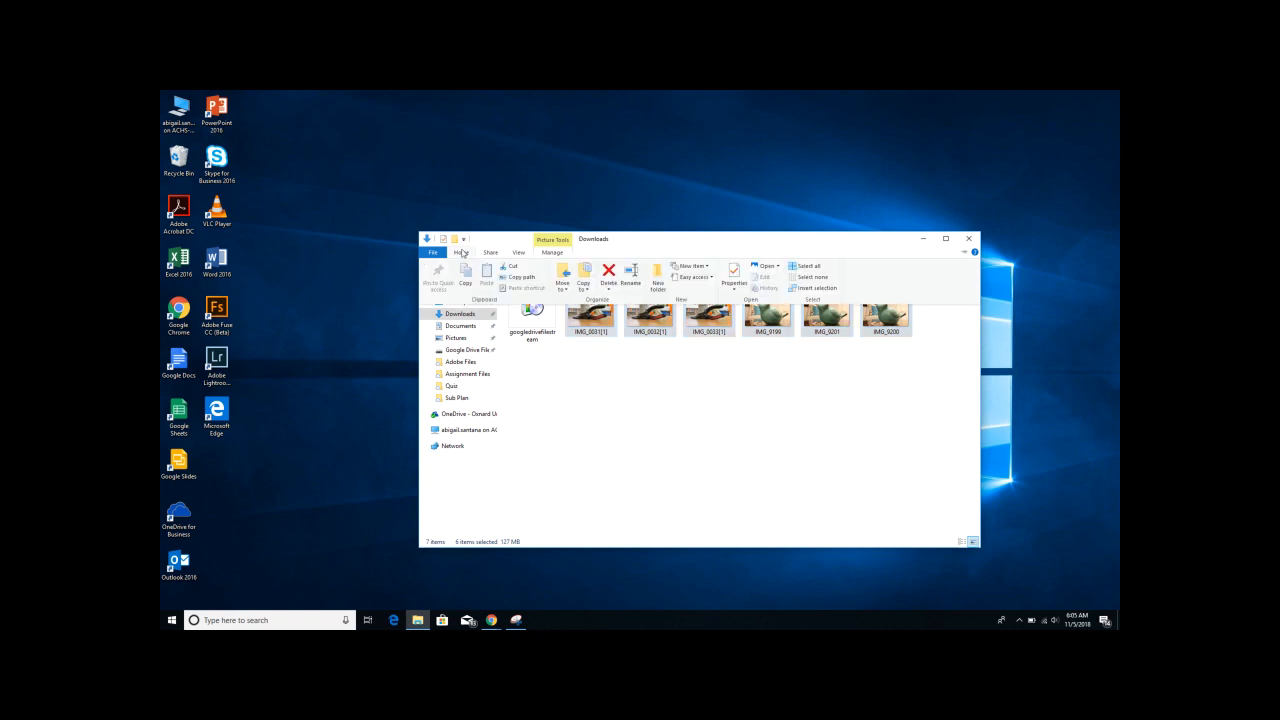
left_click(561, 293)
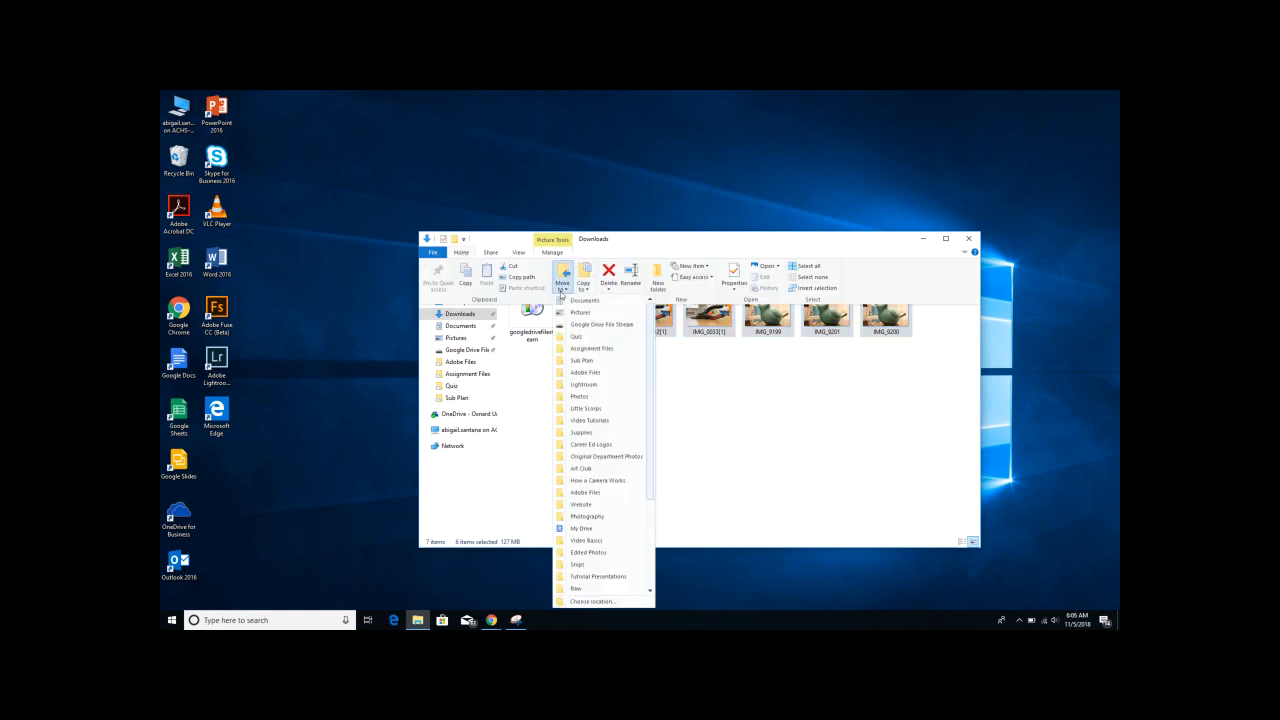
left_click(592, 602)
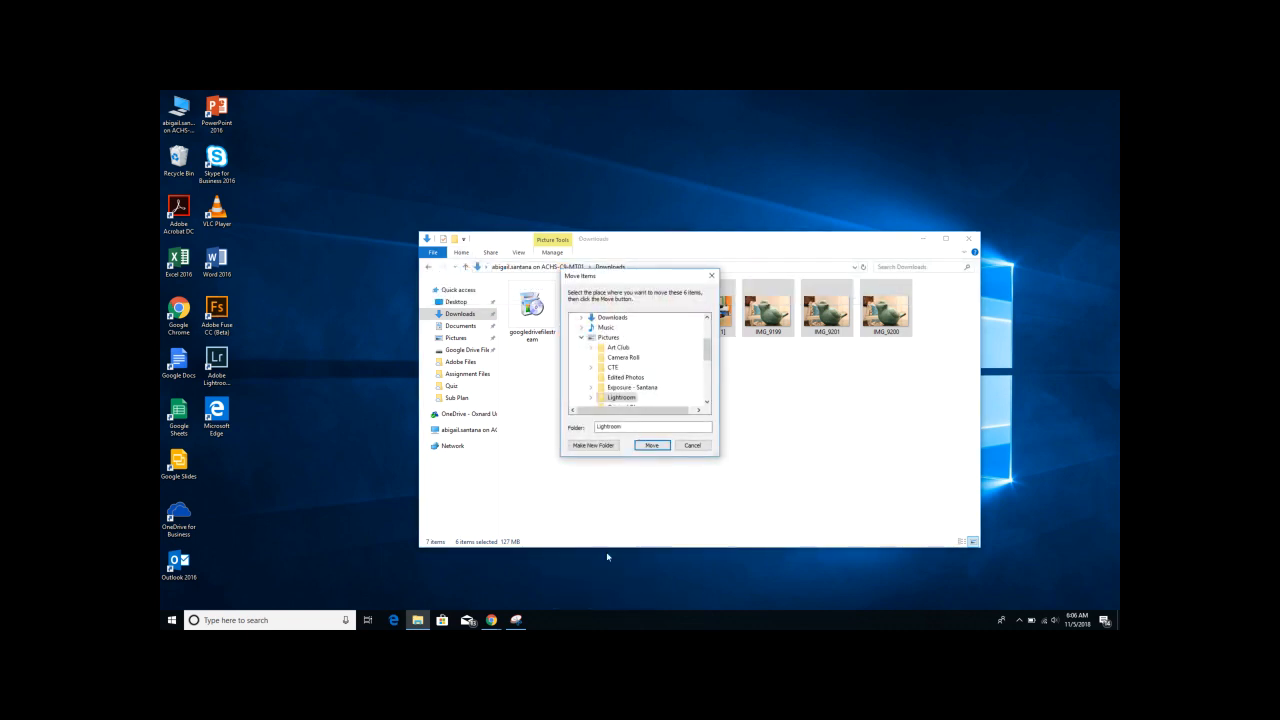
left_click_drag(706, 348, 706, 326)
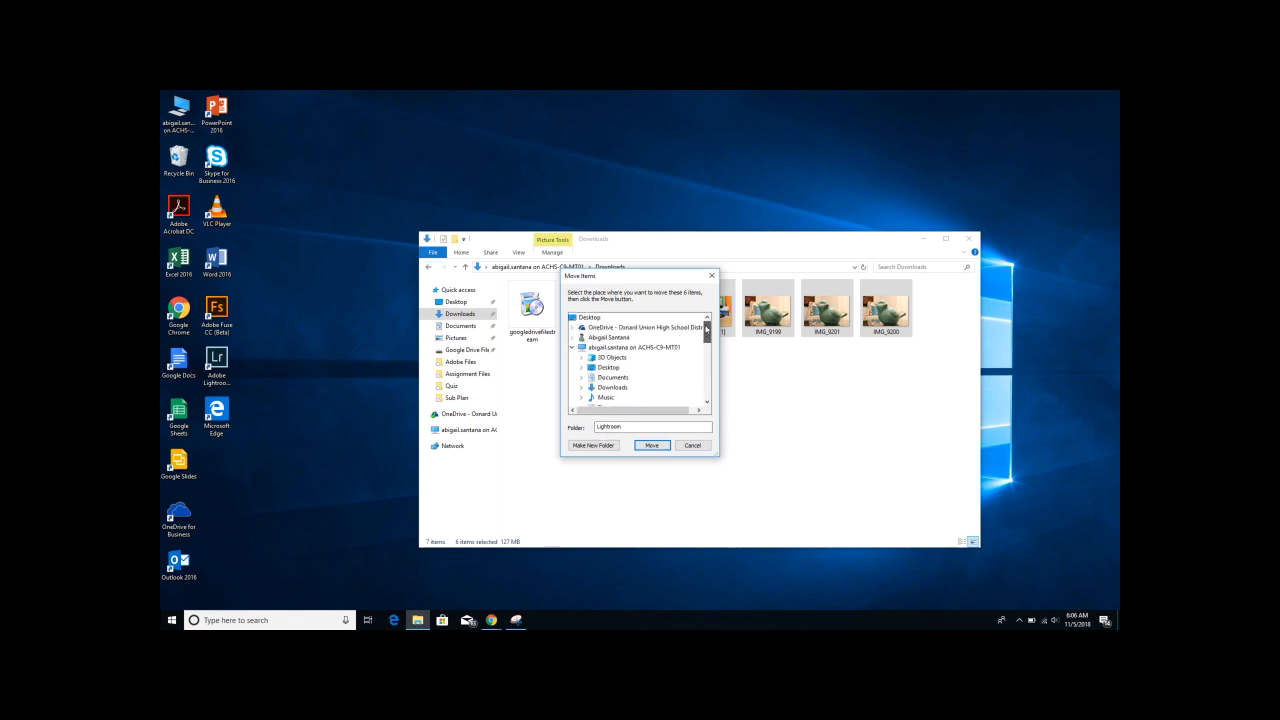
left_click(623, 377)
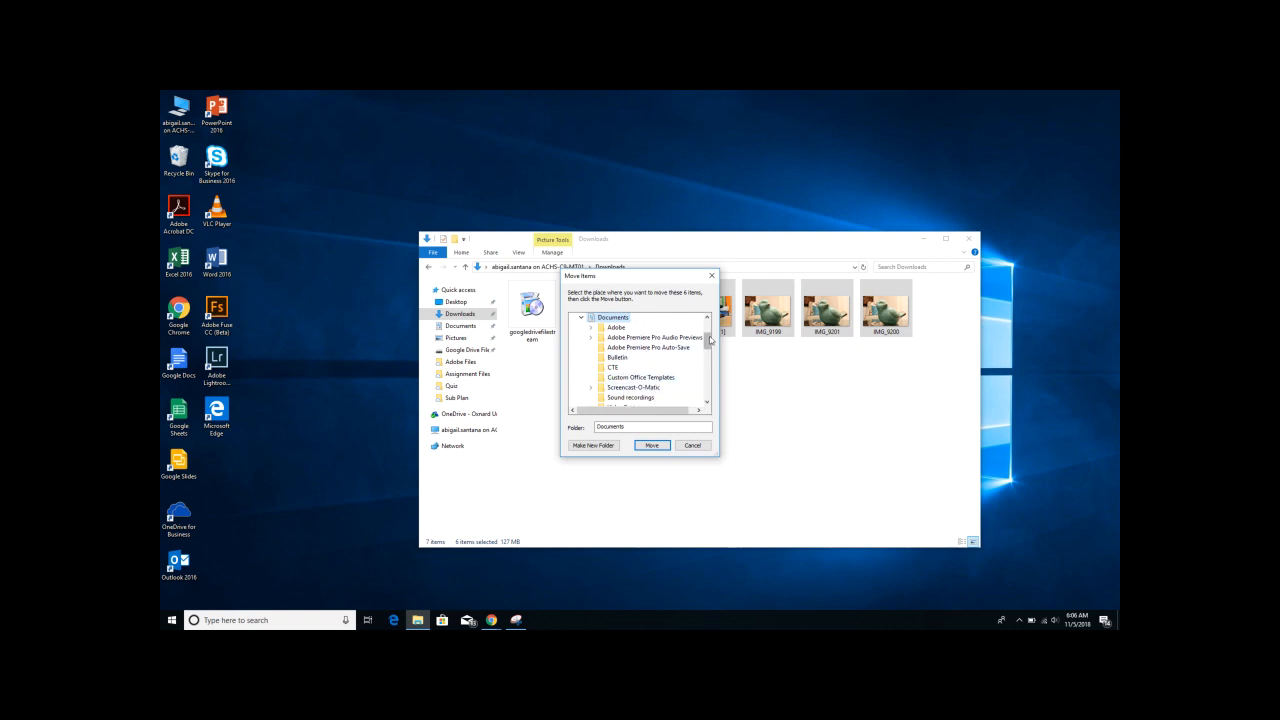
left_click(593, 446)
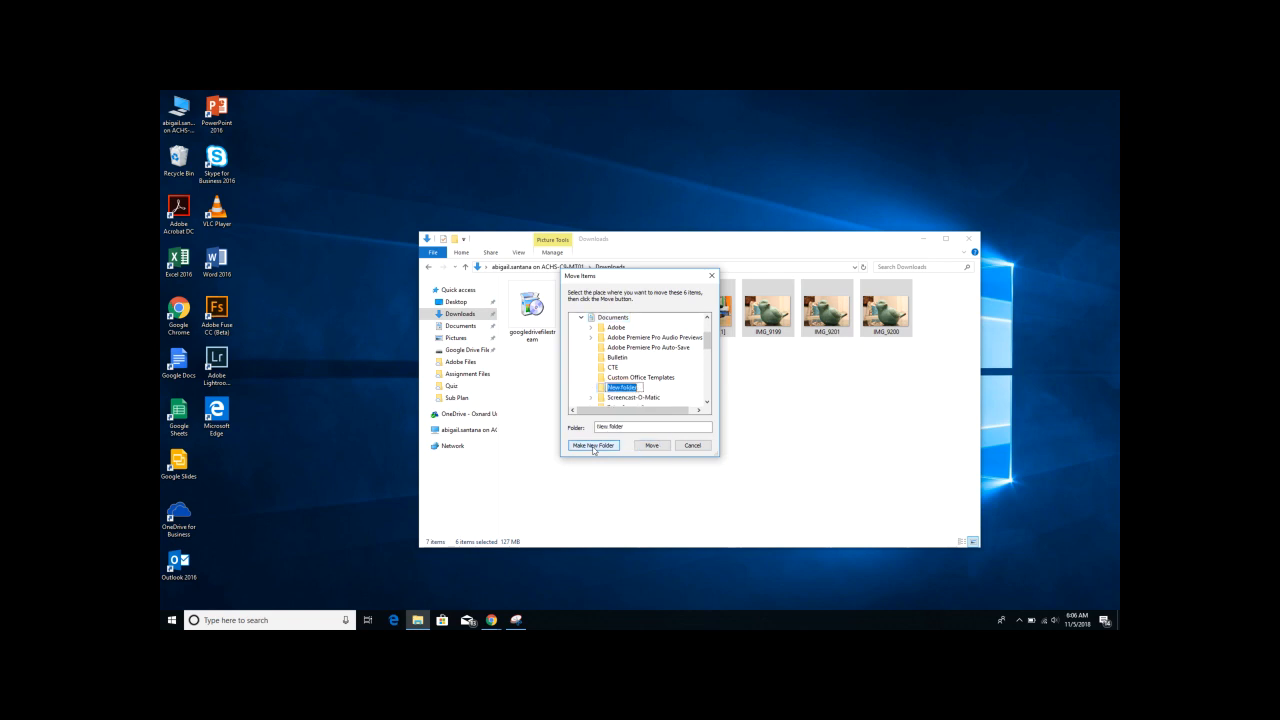
type("Lightroom")
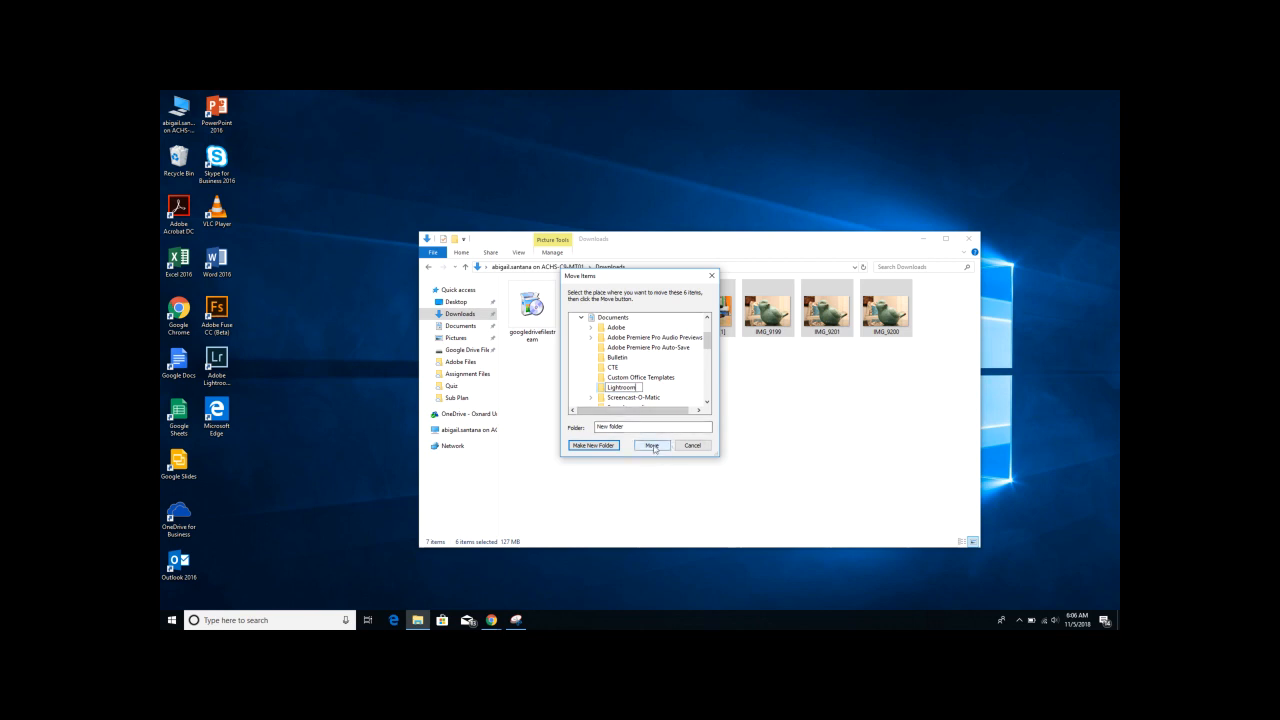
left_click(600, 393)
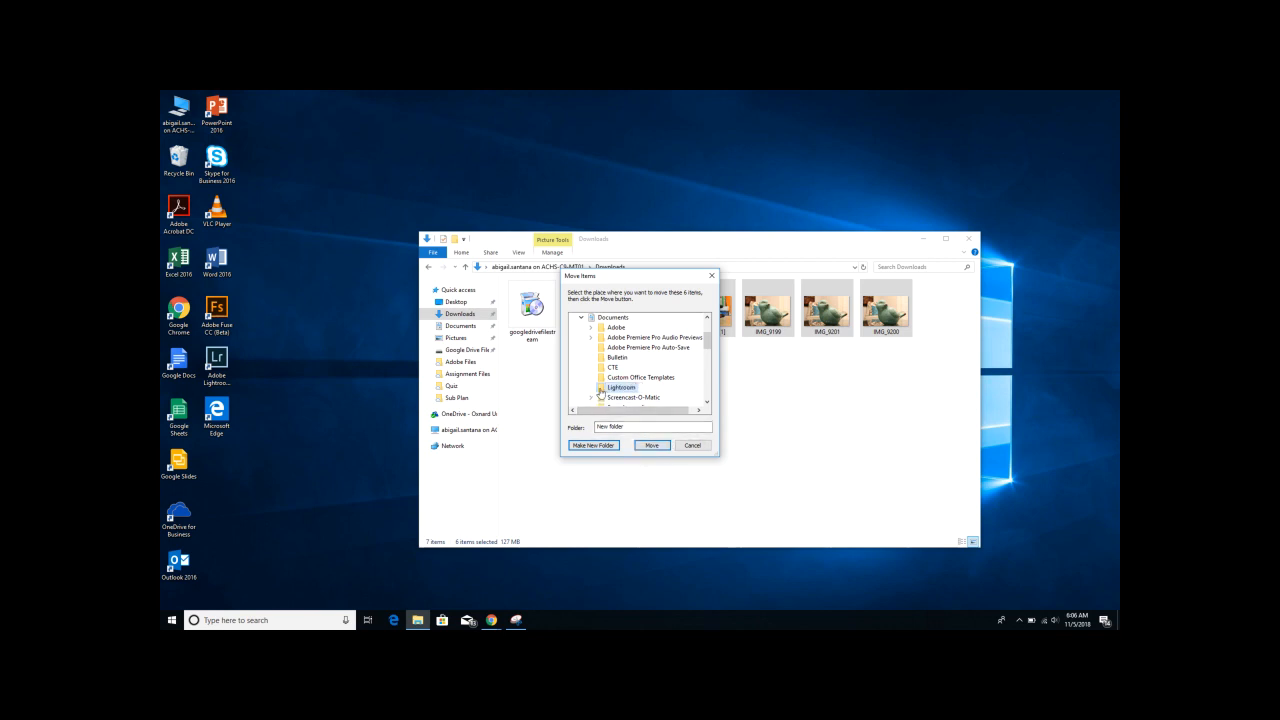
left_click(656, 447)
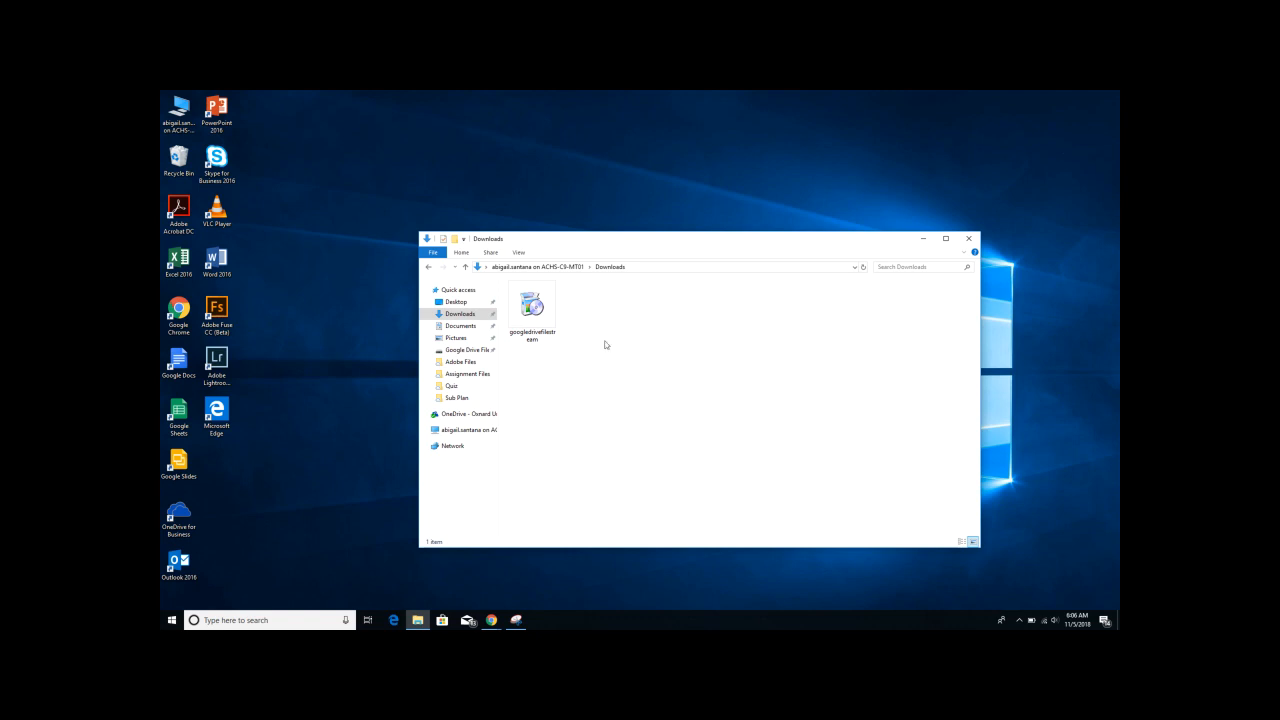
Step: Check the contents of the Lightroom folder in Documents and close the File Explorer window
left_click(462, 327)
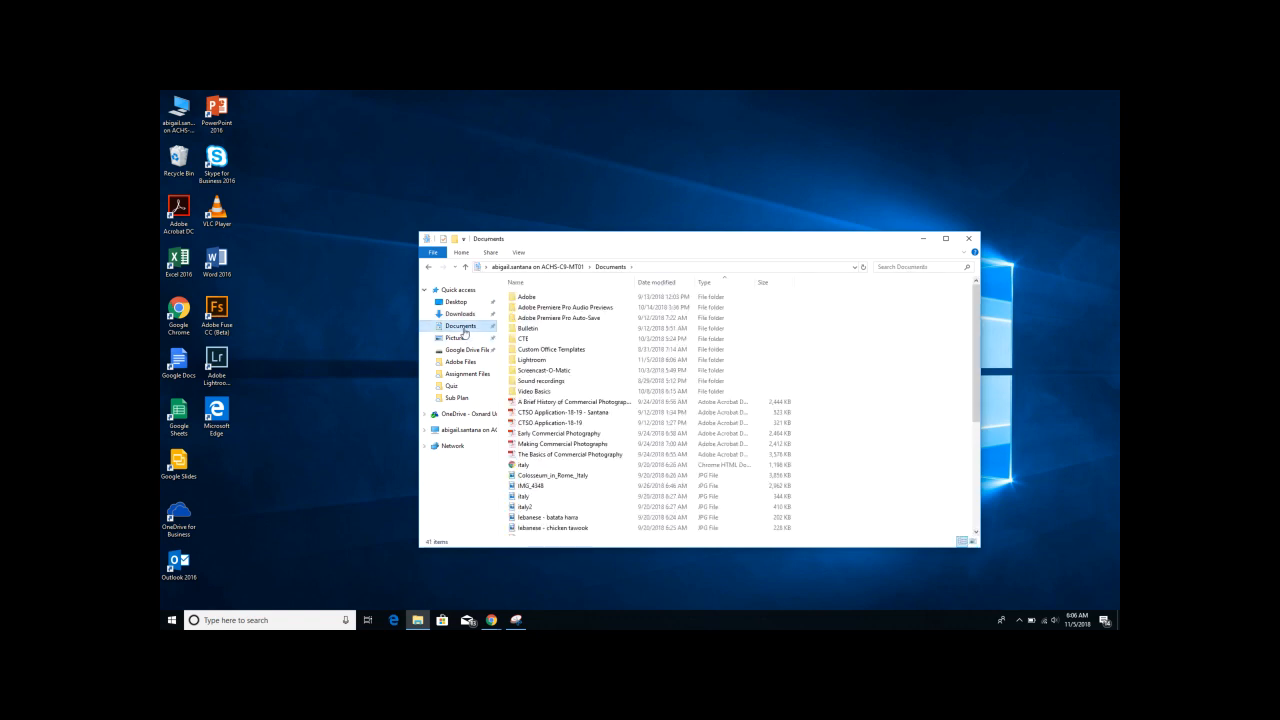
double_click(542, 360)
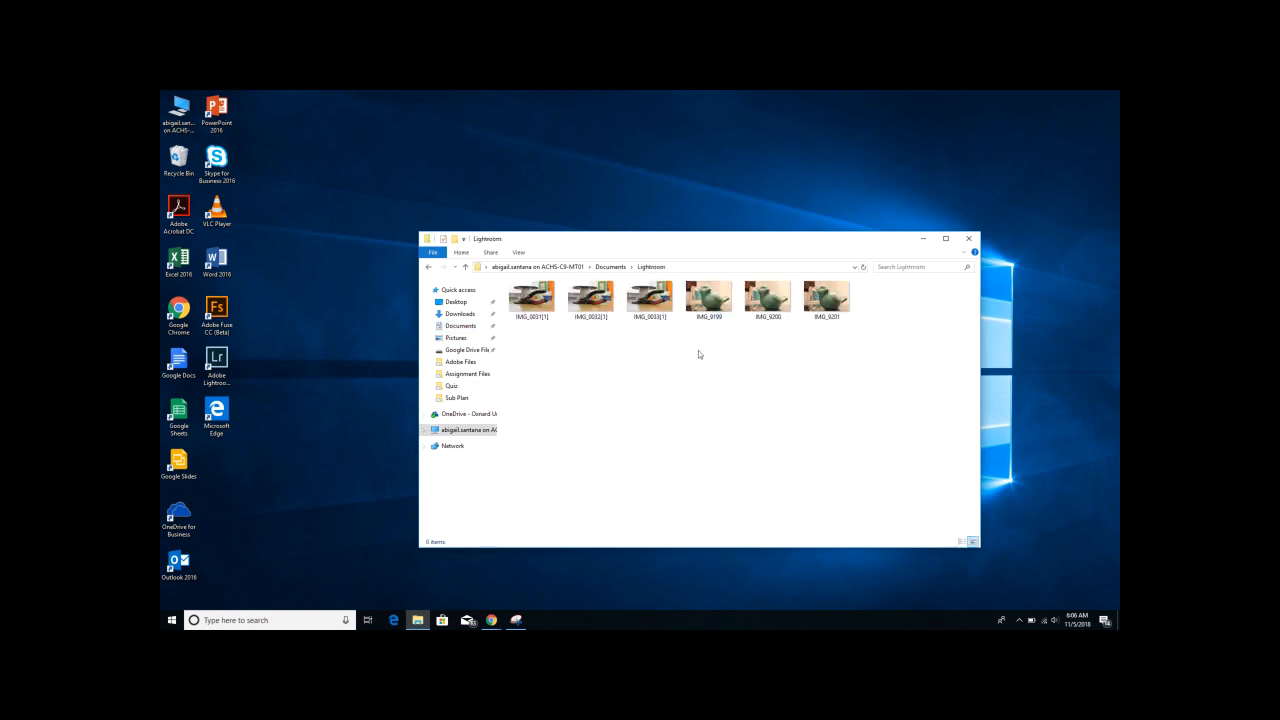
left_click(969, 239)
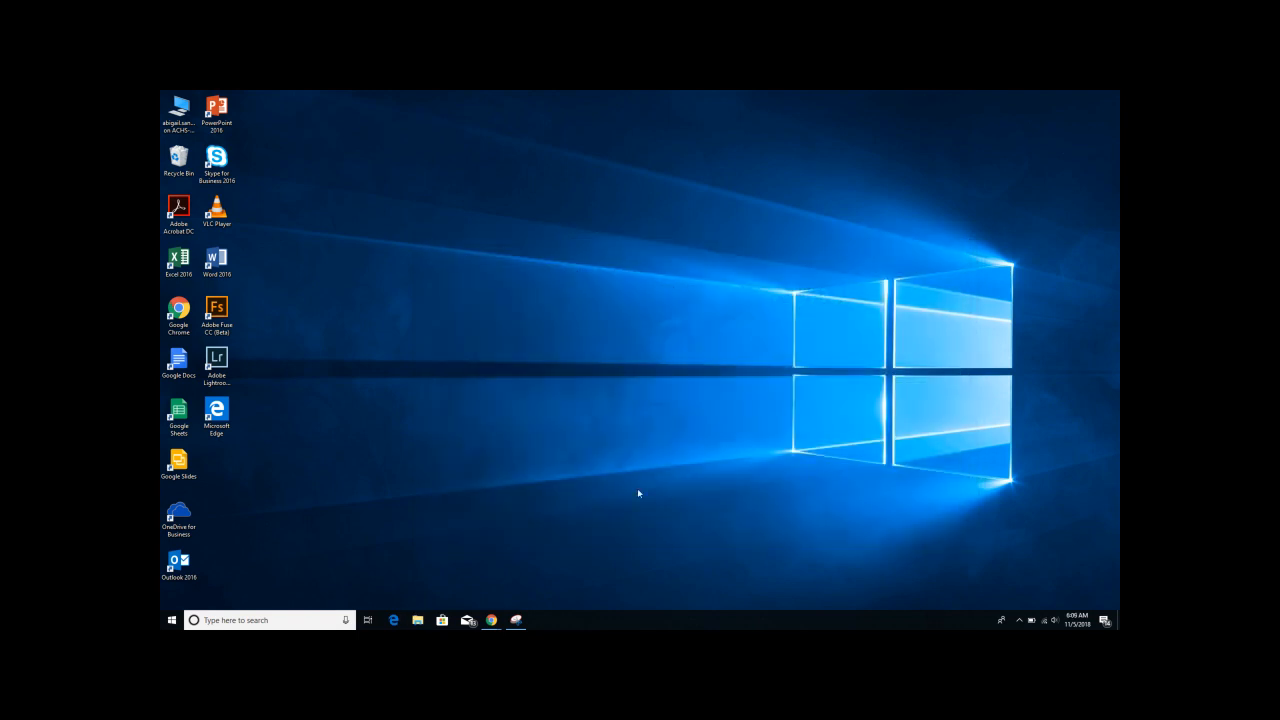
Step: Launch Lightroom Classic and create a new catalog in the Lightroom folder of Documents, named Exposure followed by a hyphen and the surname
left_click(221, 357)
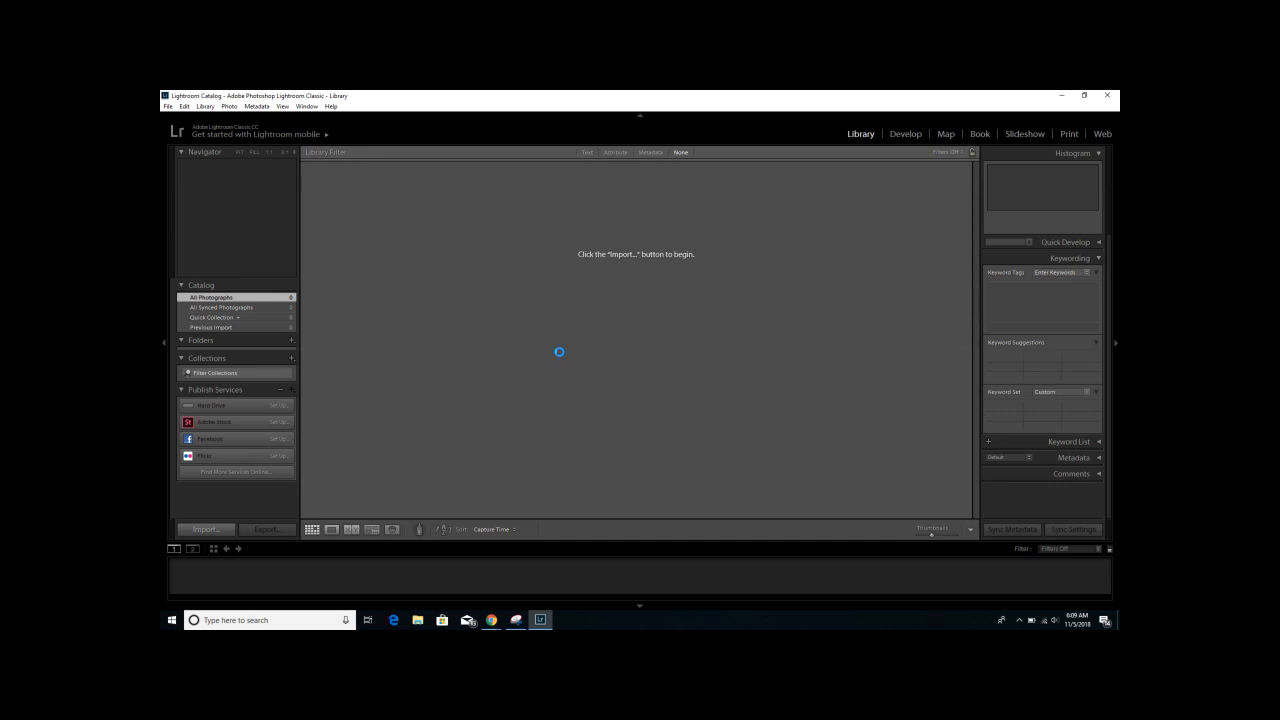
left_click(168, 106)
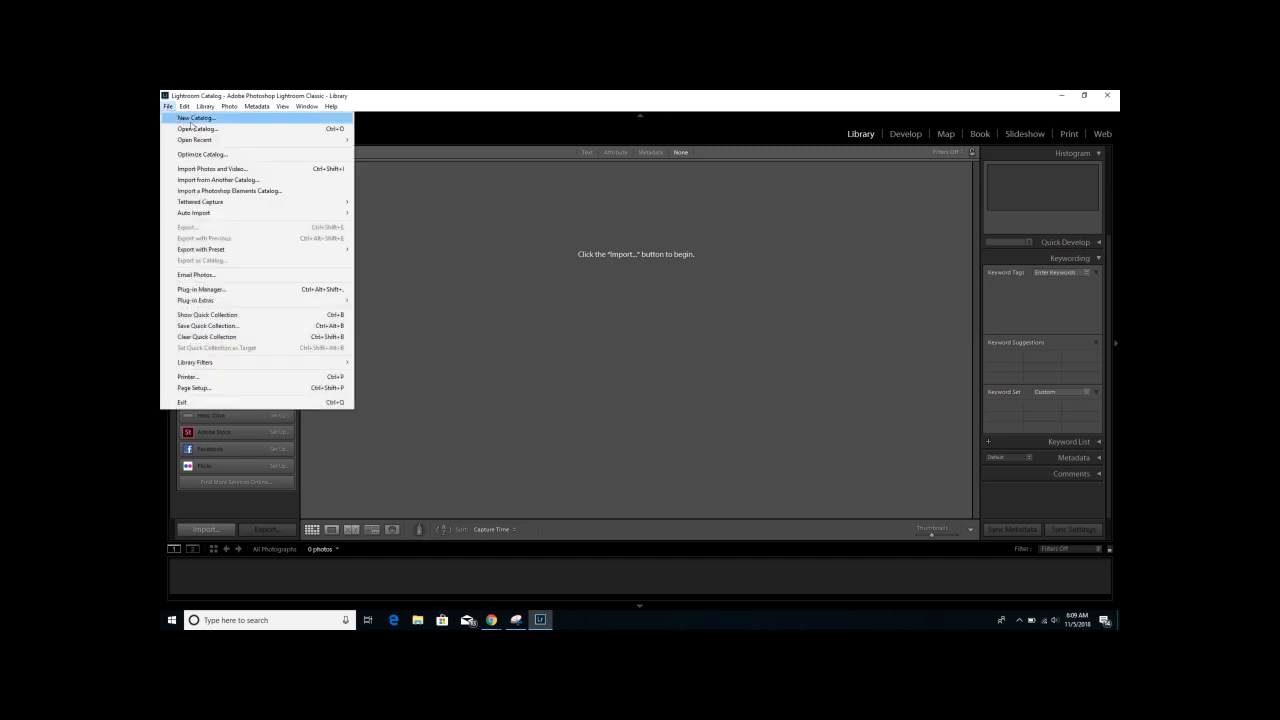
left_click(198, 119)
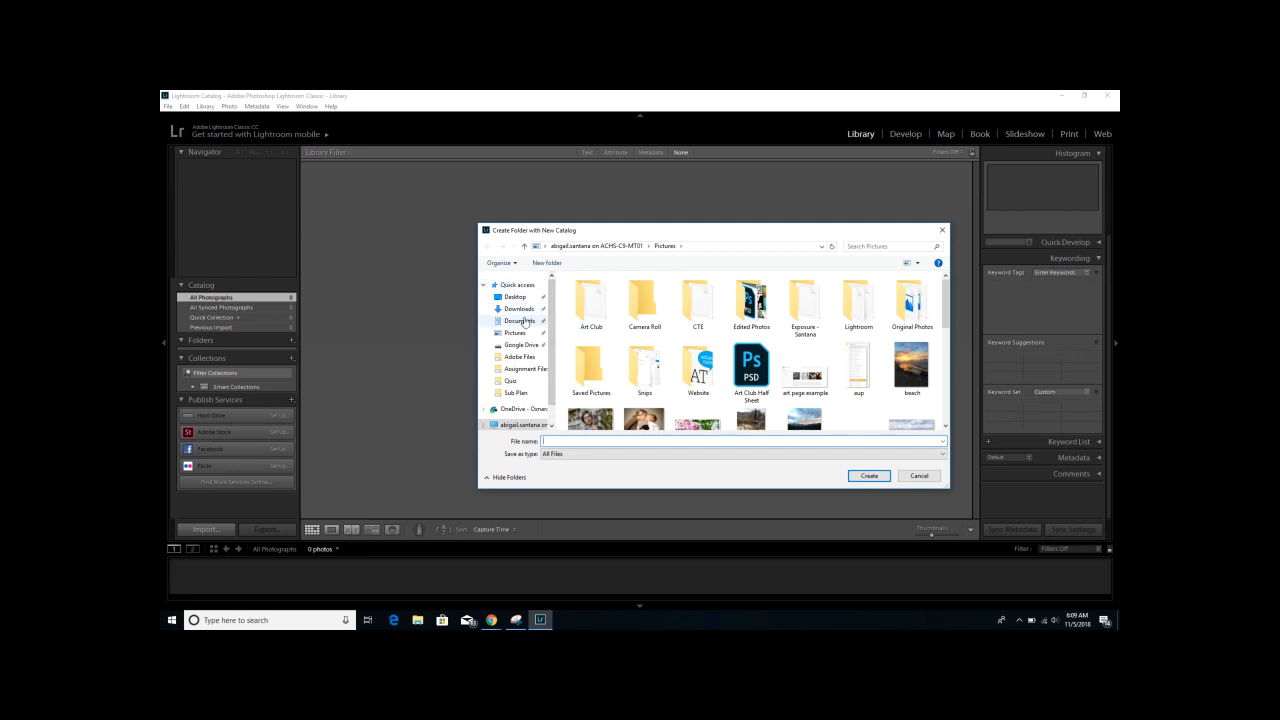
left_click(524, 320)
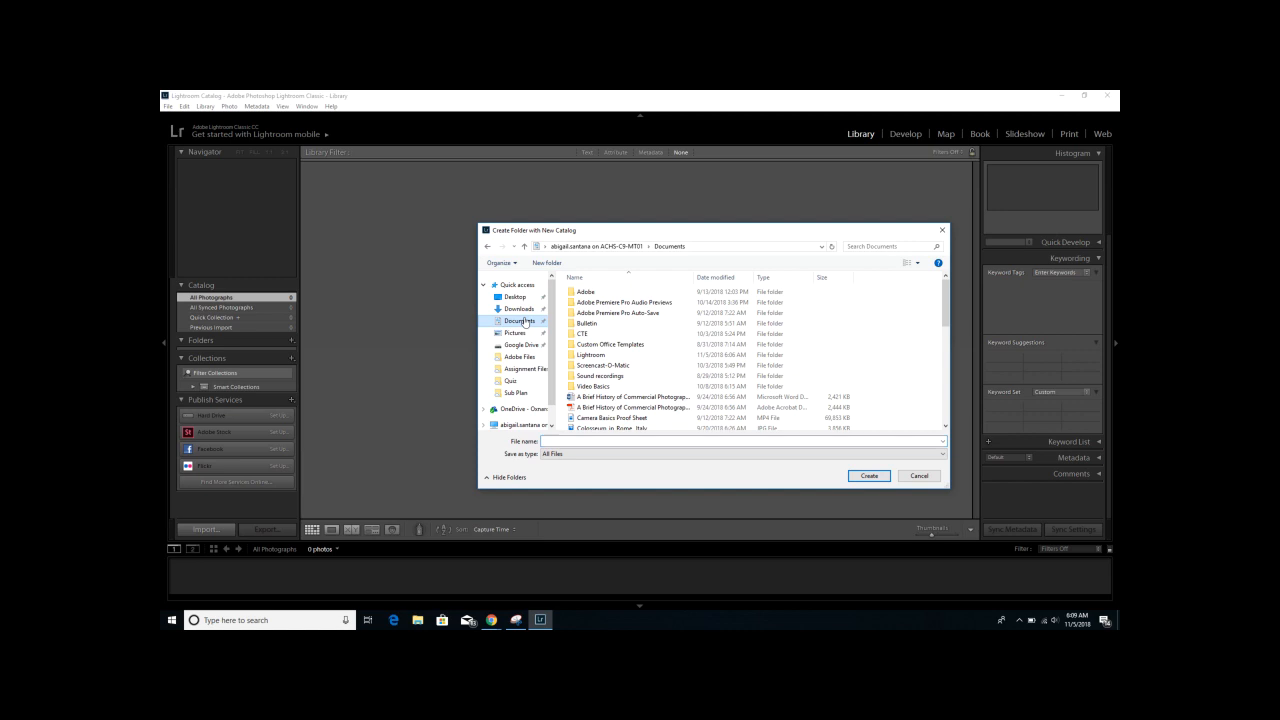
left_click(596, 355)
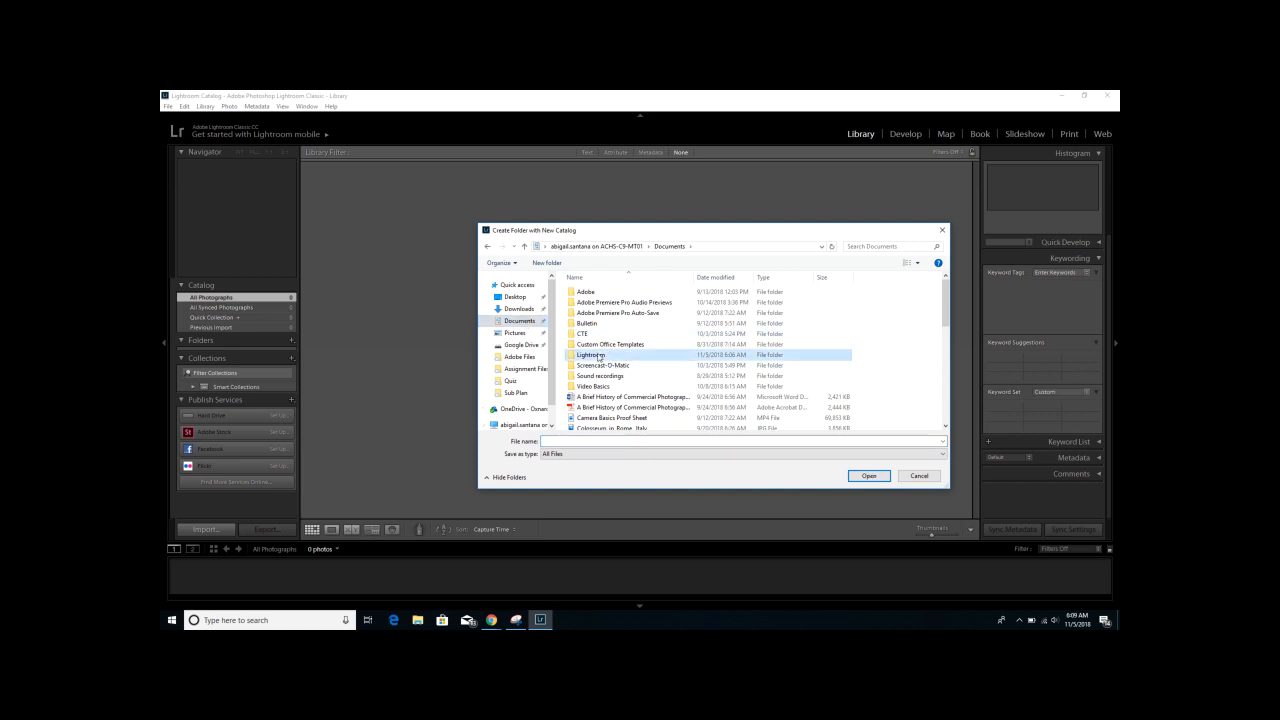
double_click(598, 356)
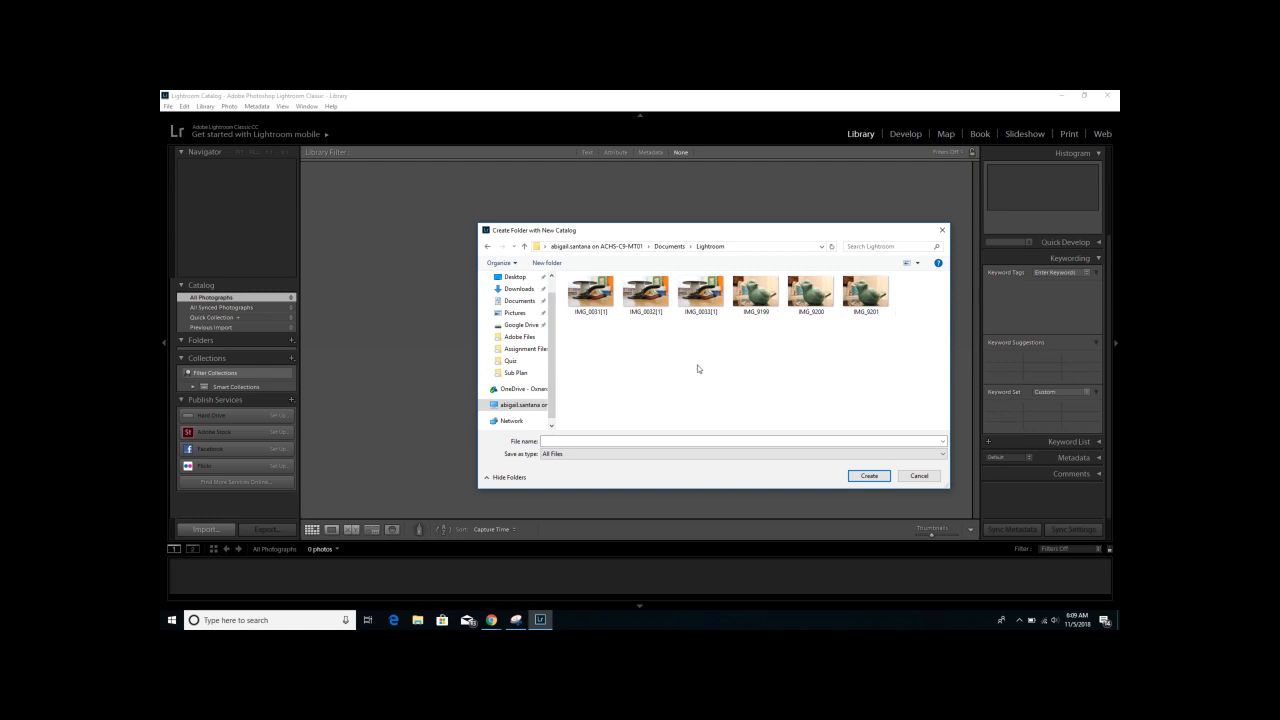
left_click(591, 441)
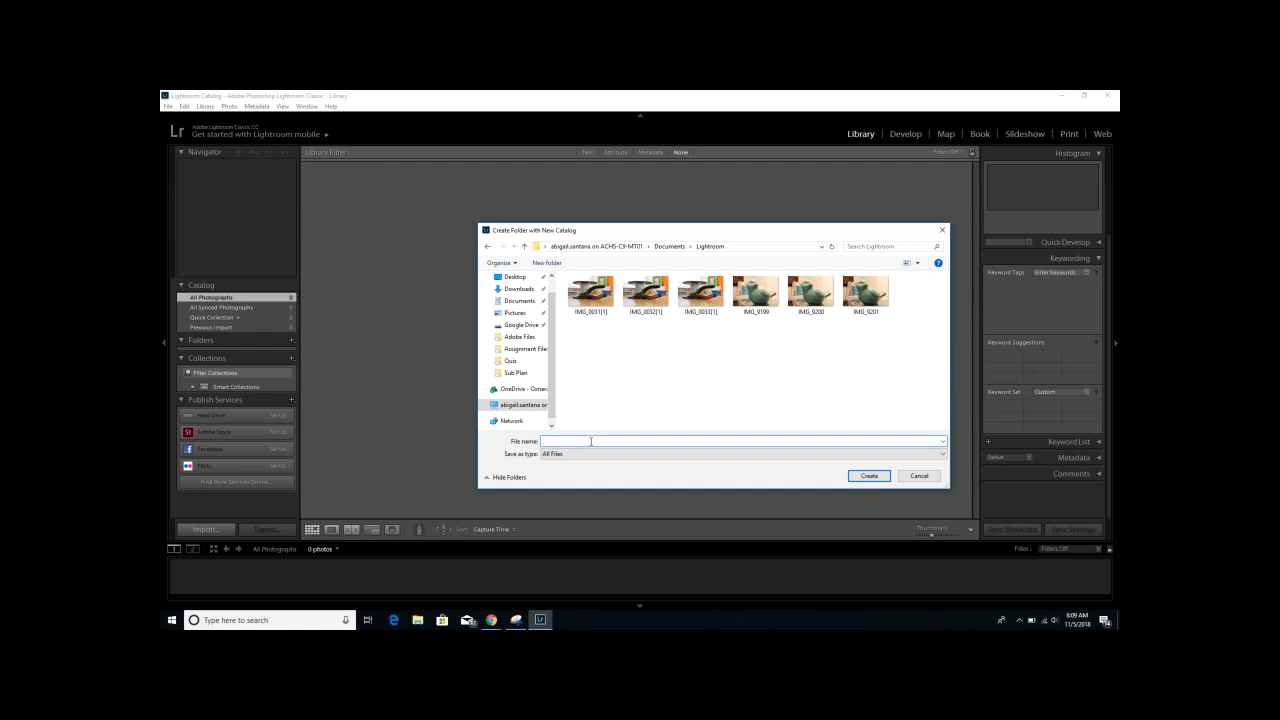
type("Exposure - Santana")
left_click(867, 476)
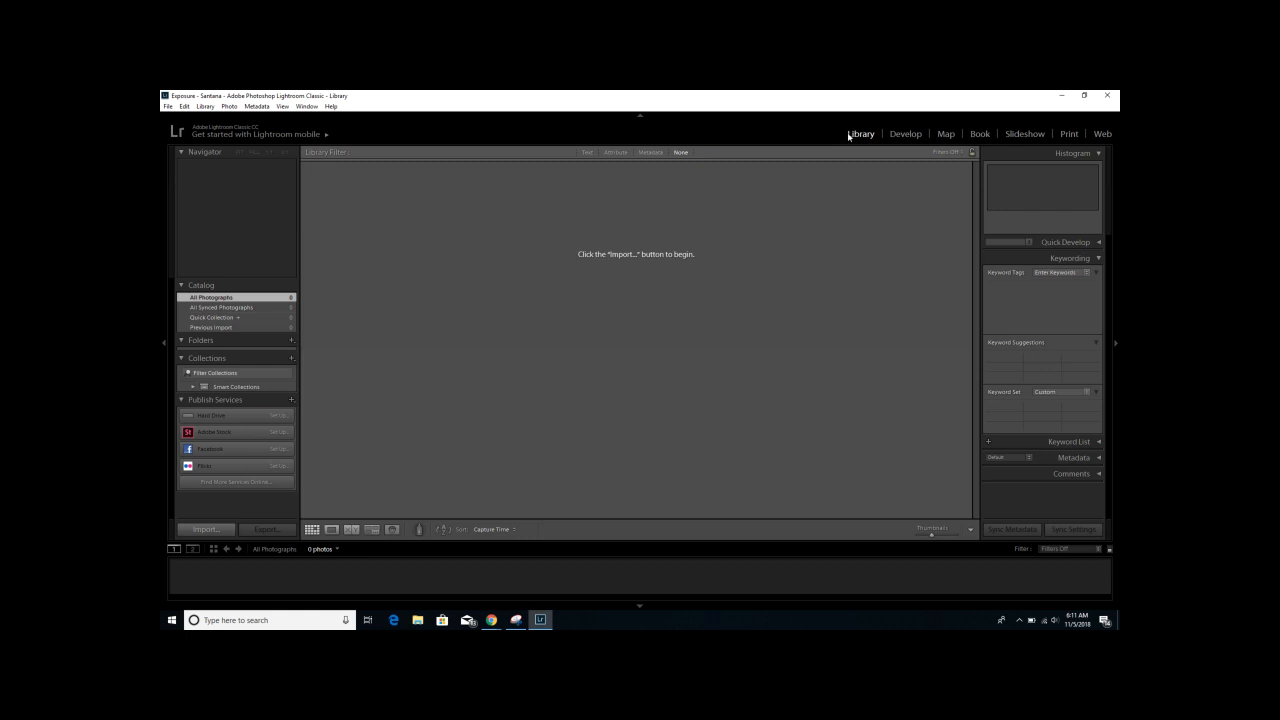
Step: Start a photo import and choose the Lightroom folder inside Documents as the source
left_click(209, 533)
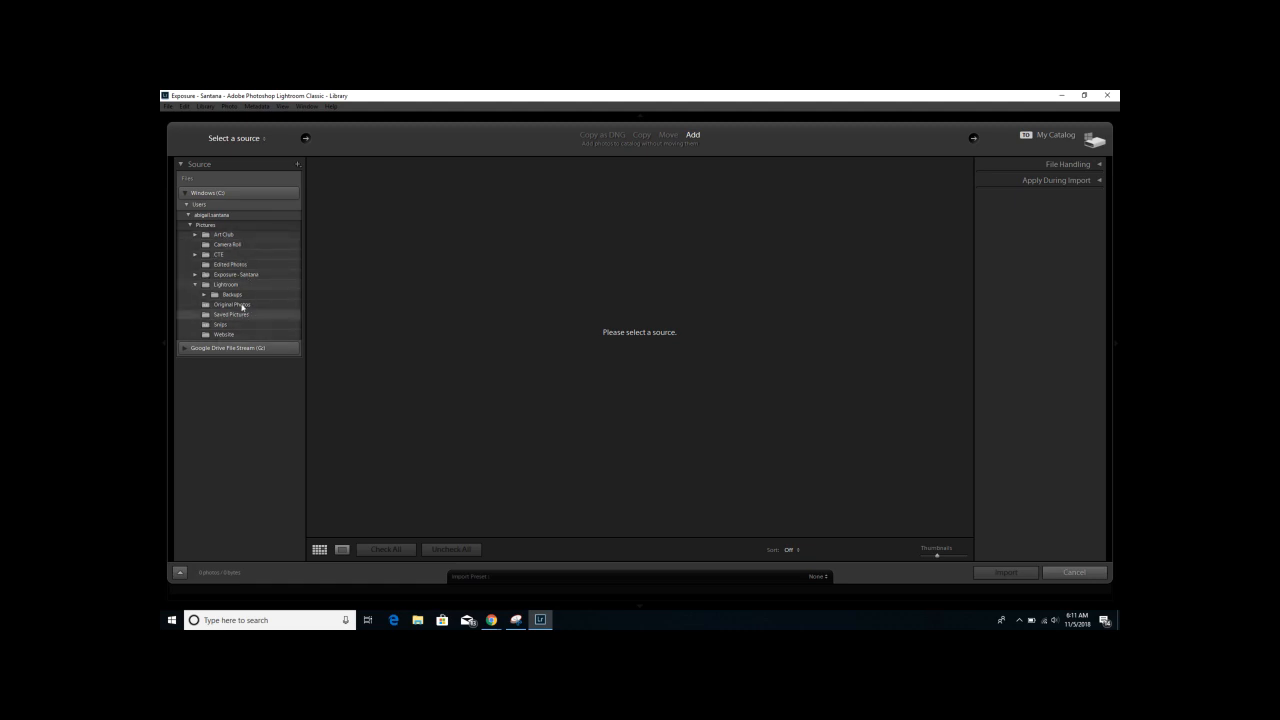
left_click(191, 224)
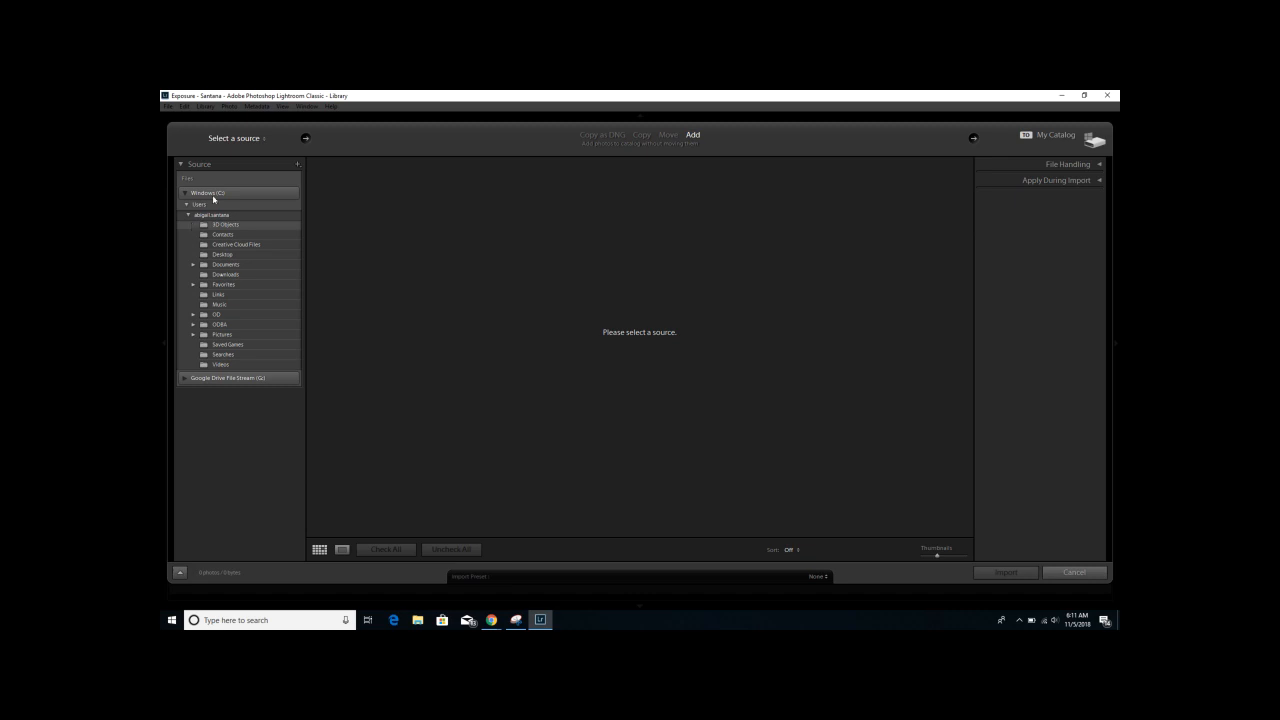
left_click(237, 140)
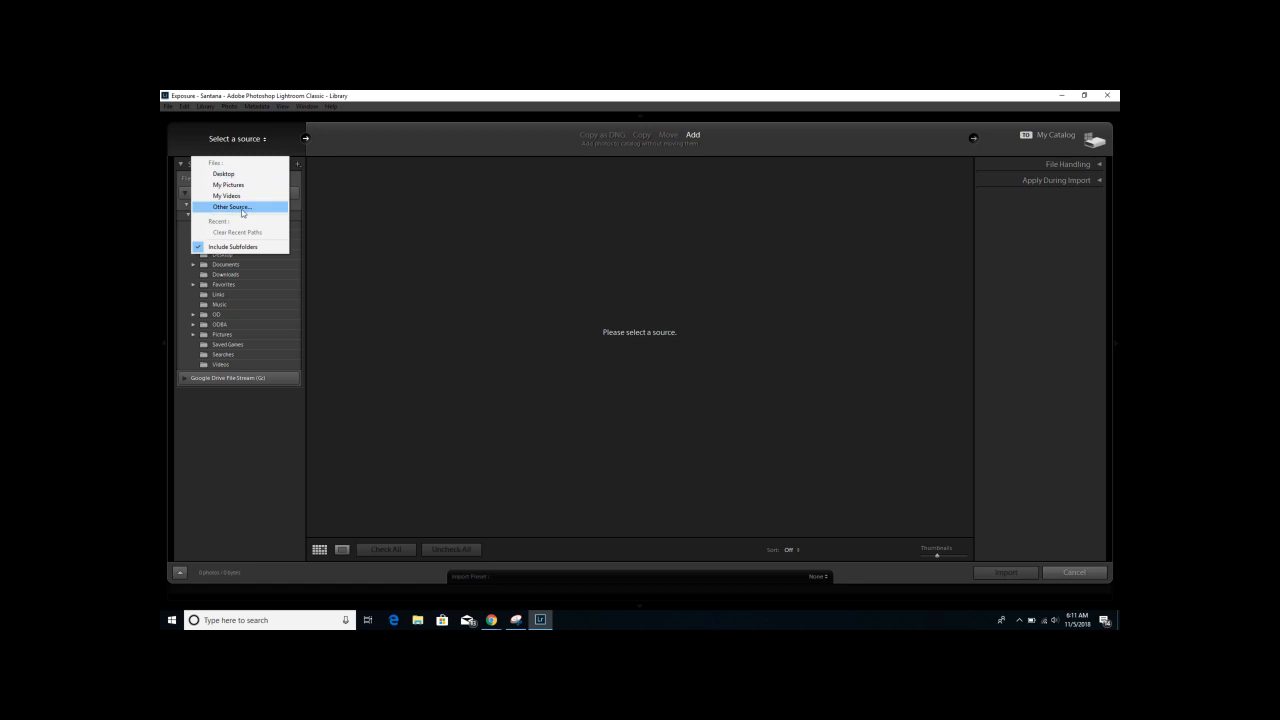
left_click(253, 412)
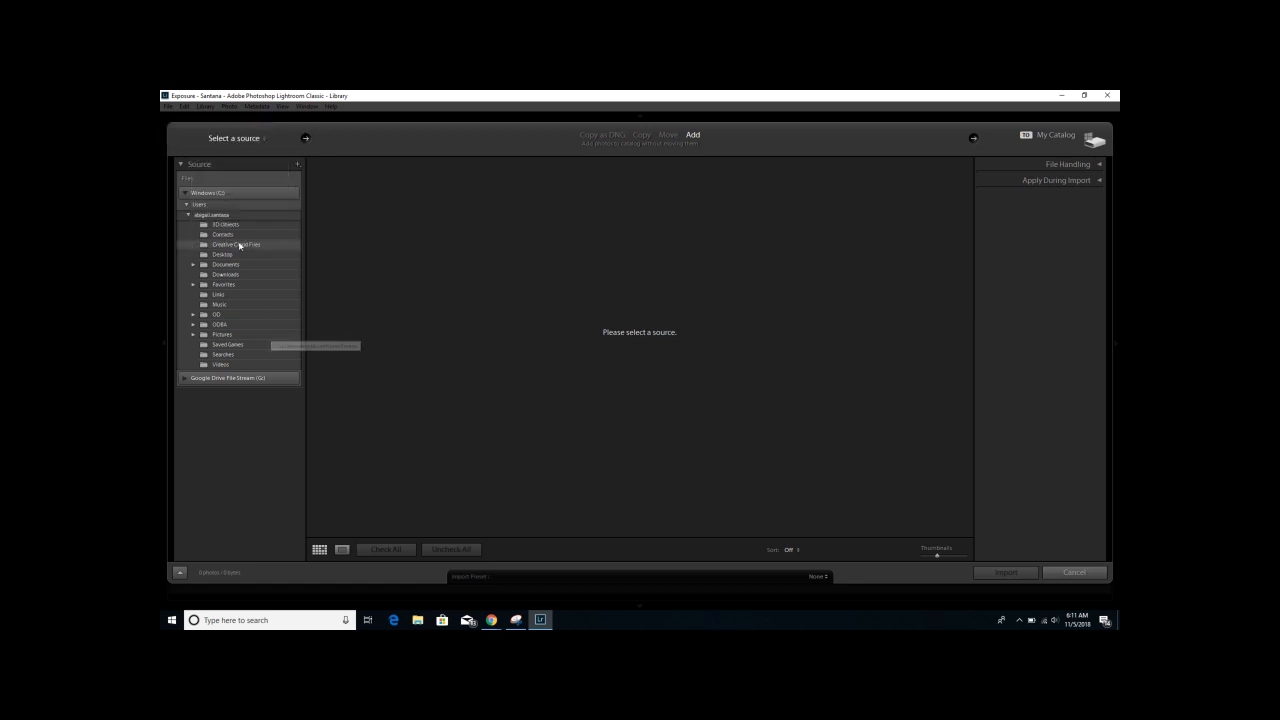
left_click(193, 265)
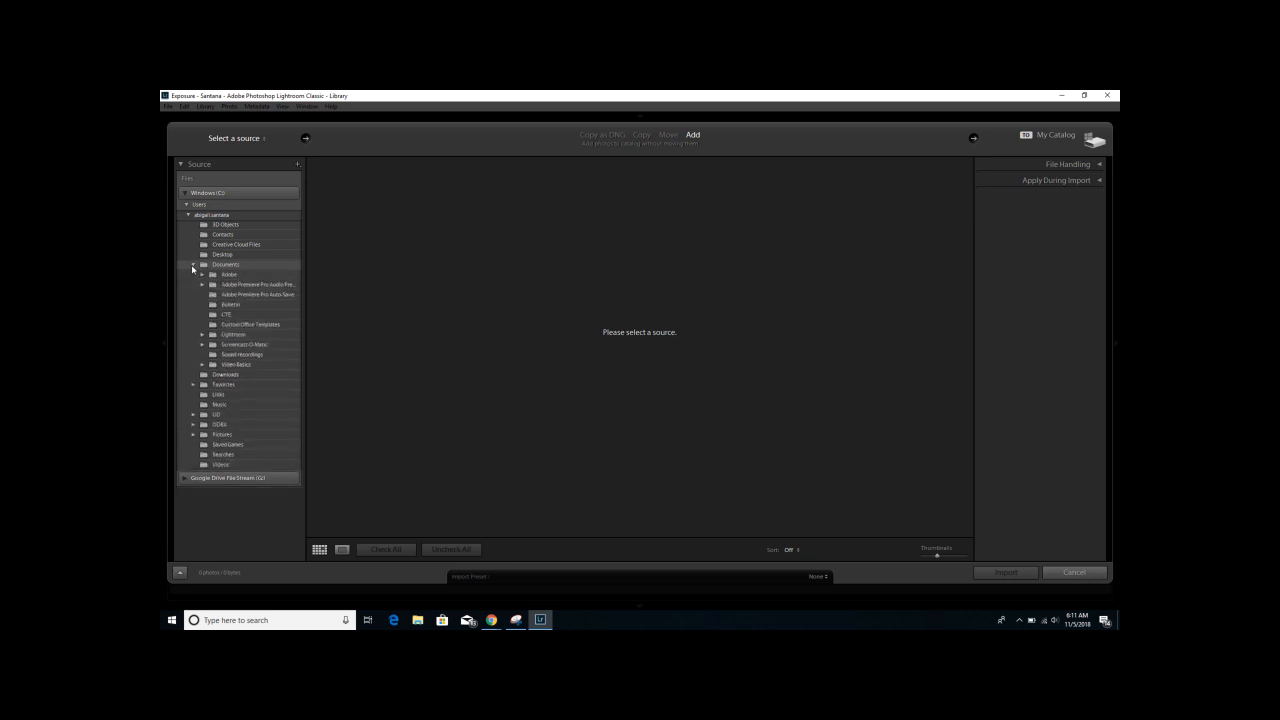
left_click(230, 336)
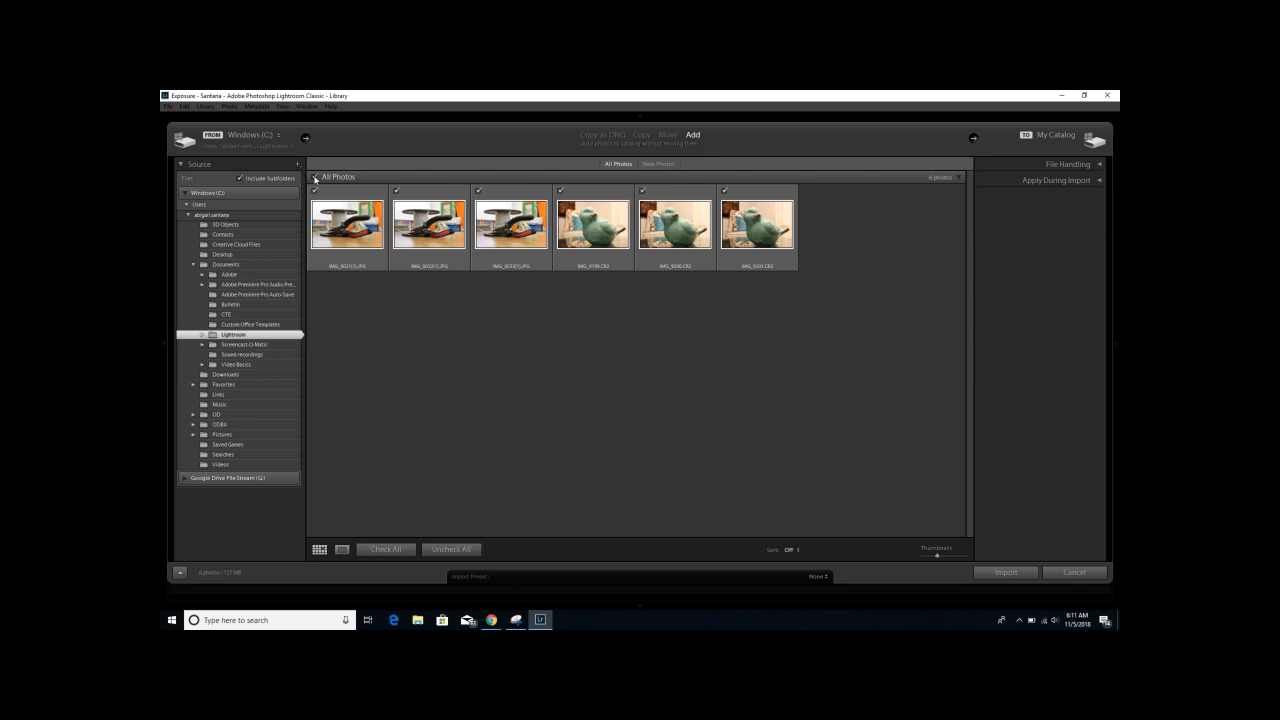
left_click(315, 178)
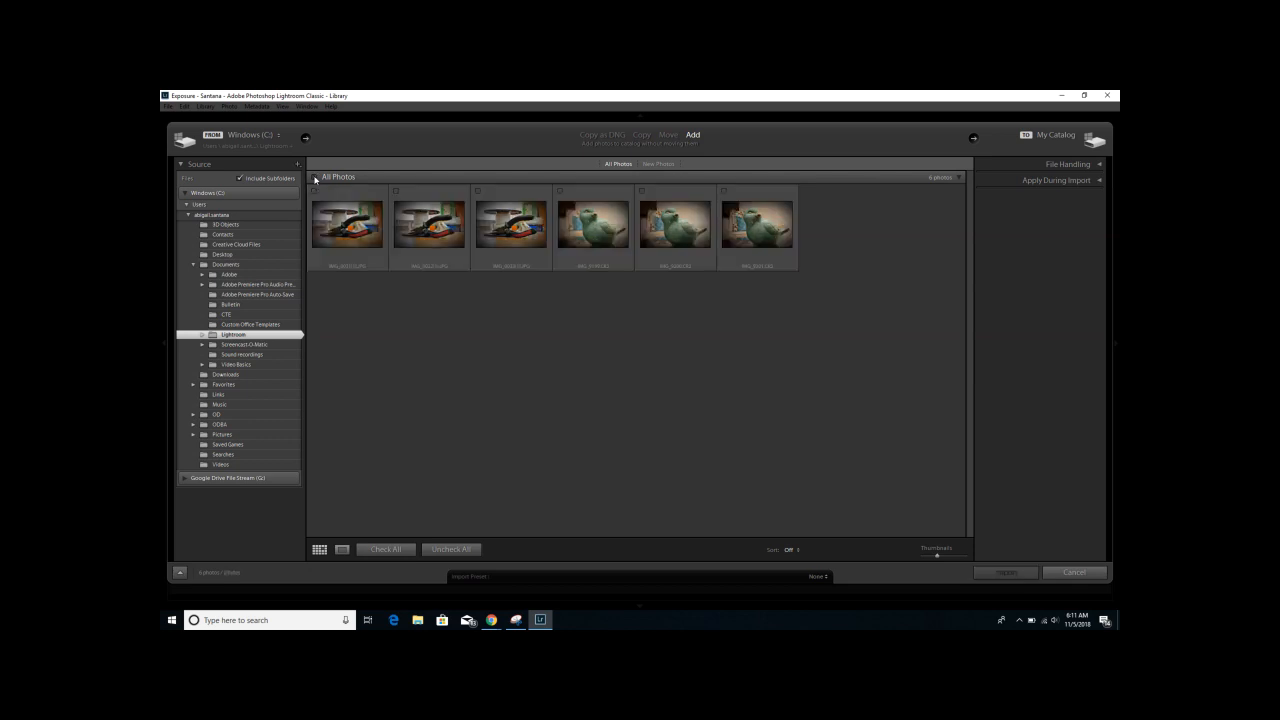
left_click(315, 191)
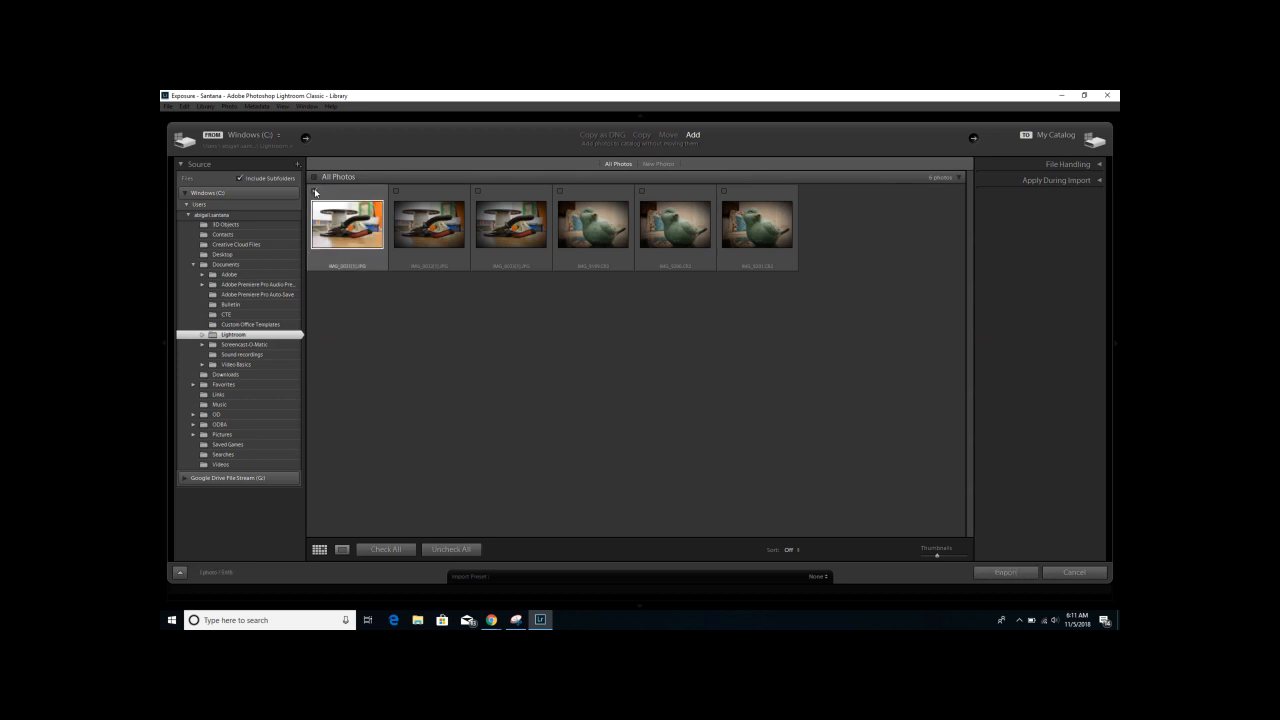
left_click(396, 191)
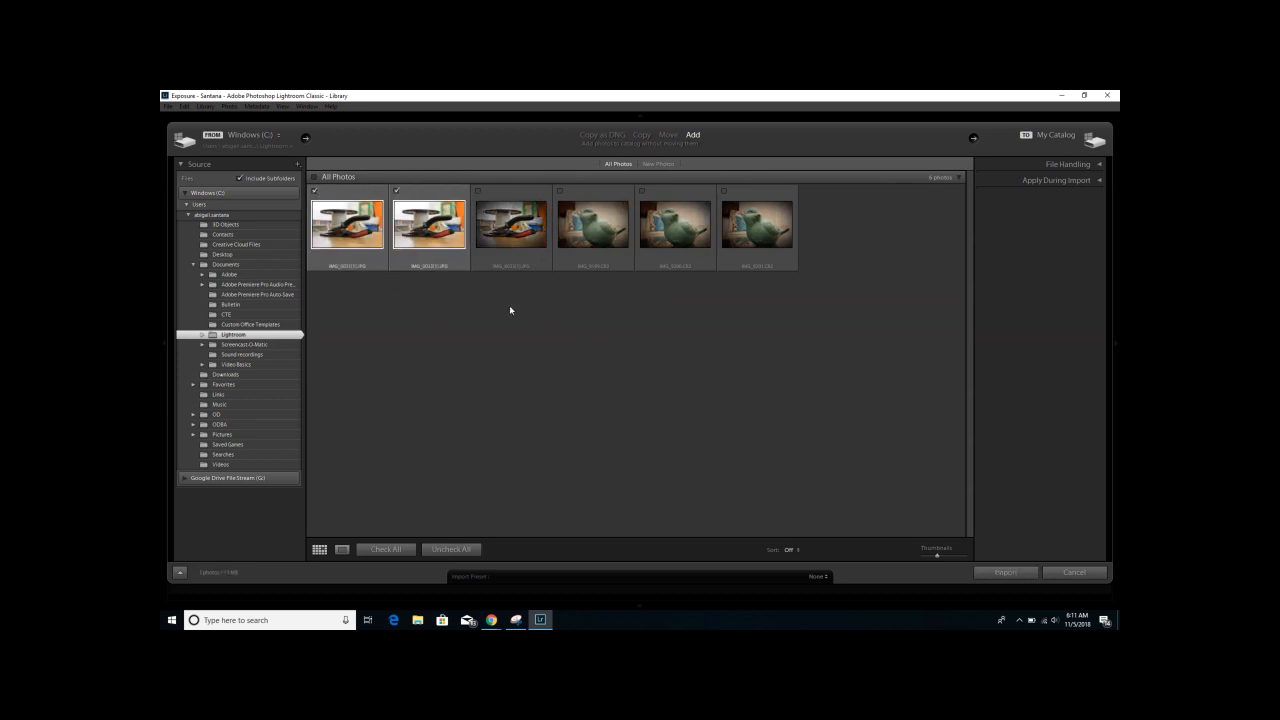
left_click(315, 177)
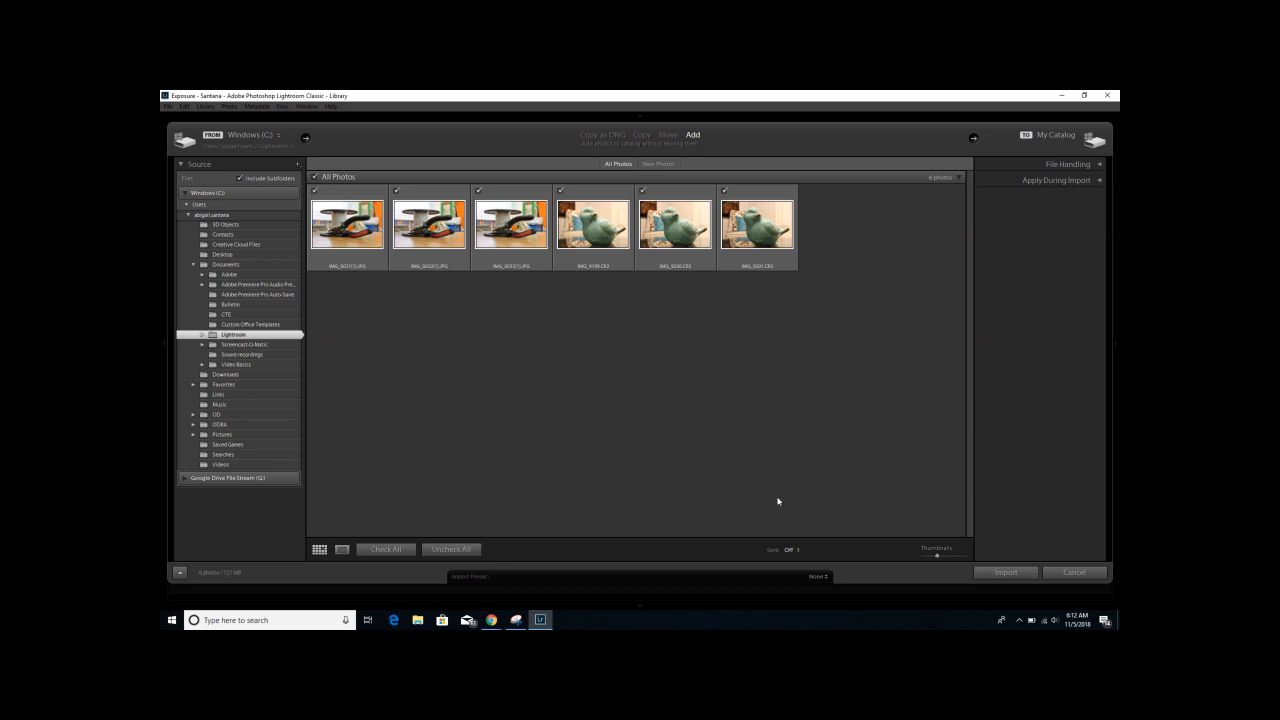
Step: Import all six checked photos into the catalog and open the first pliers photo in the Develop module
left_click(1021, 573)
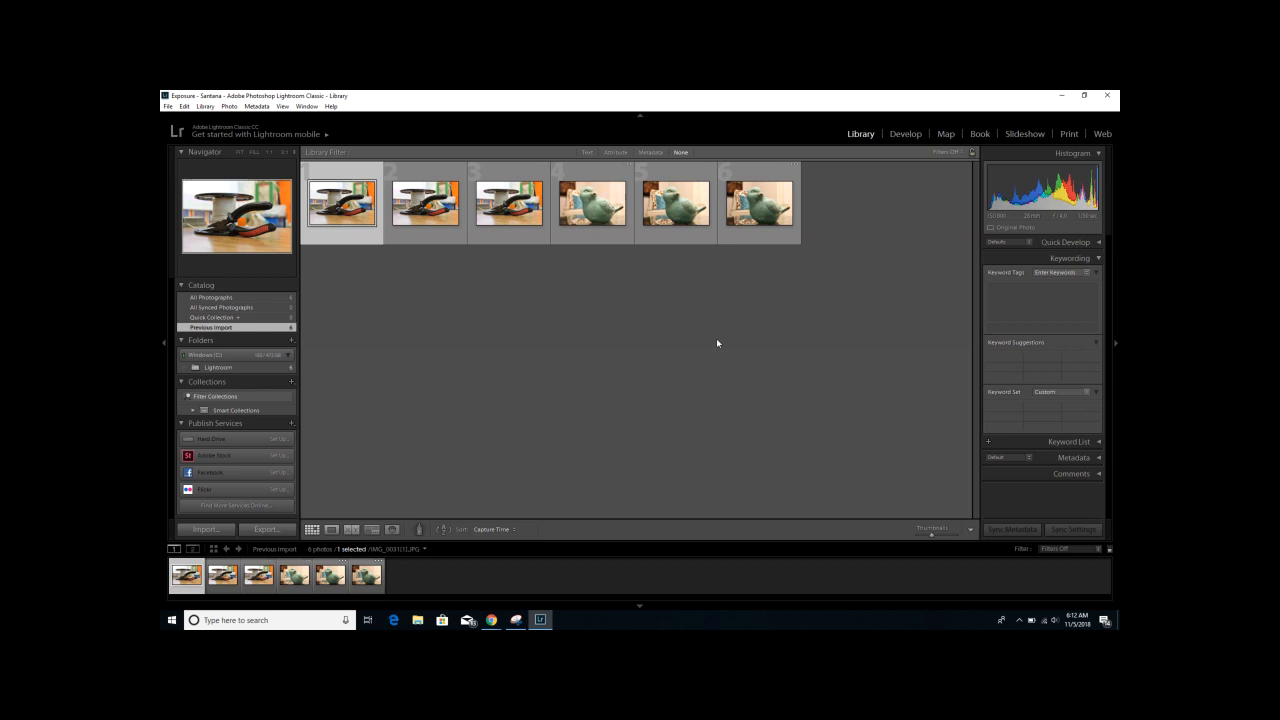
left_click(906, 134)
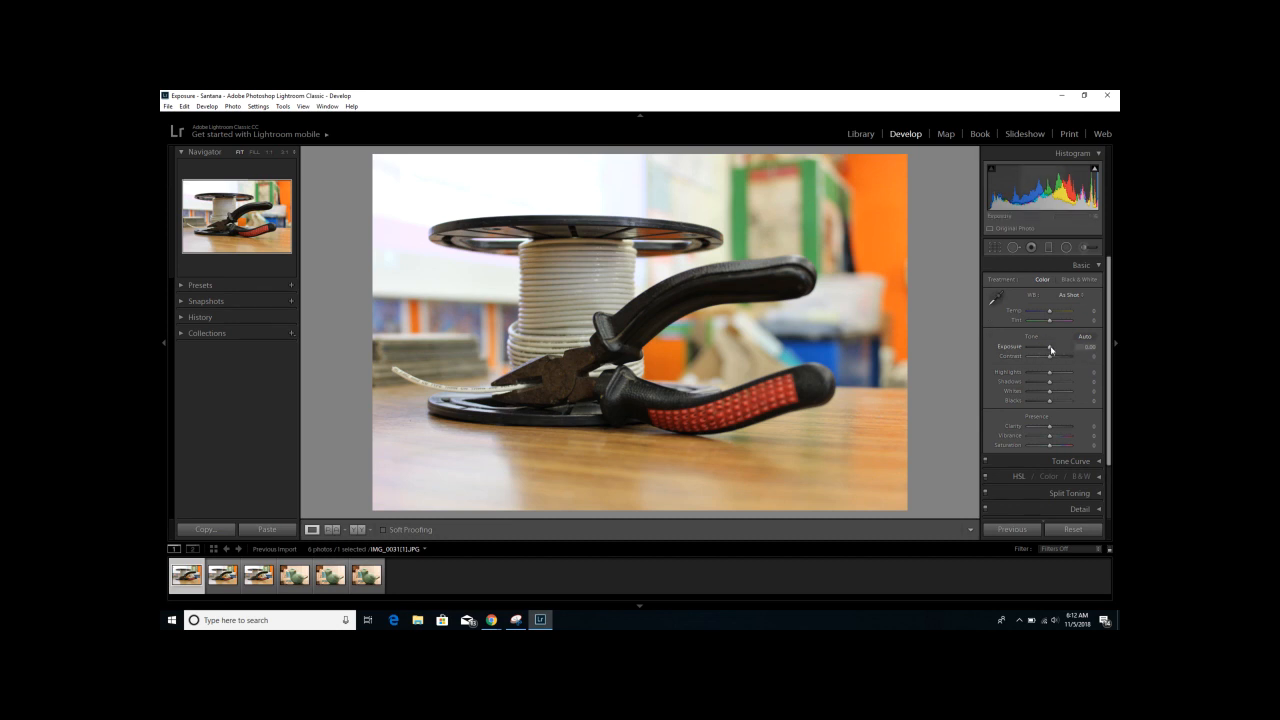
Step: Set the first pliers photo's Exposure to +0.24, Contrast to +33 and Highlights to -71
left_click_drag(1050, 349, 1050, 349)
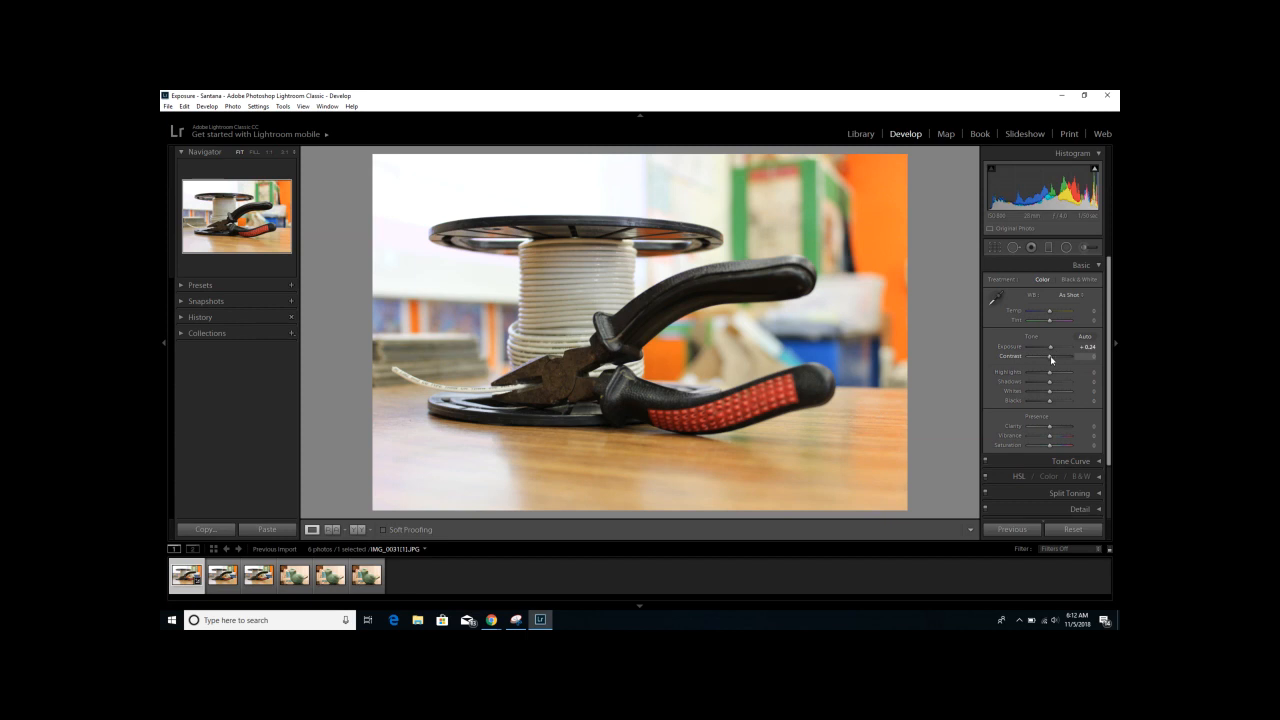
left_click_drag(1051, 359, 1057, 356)
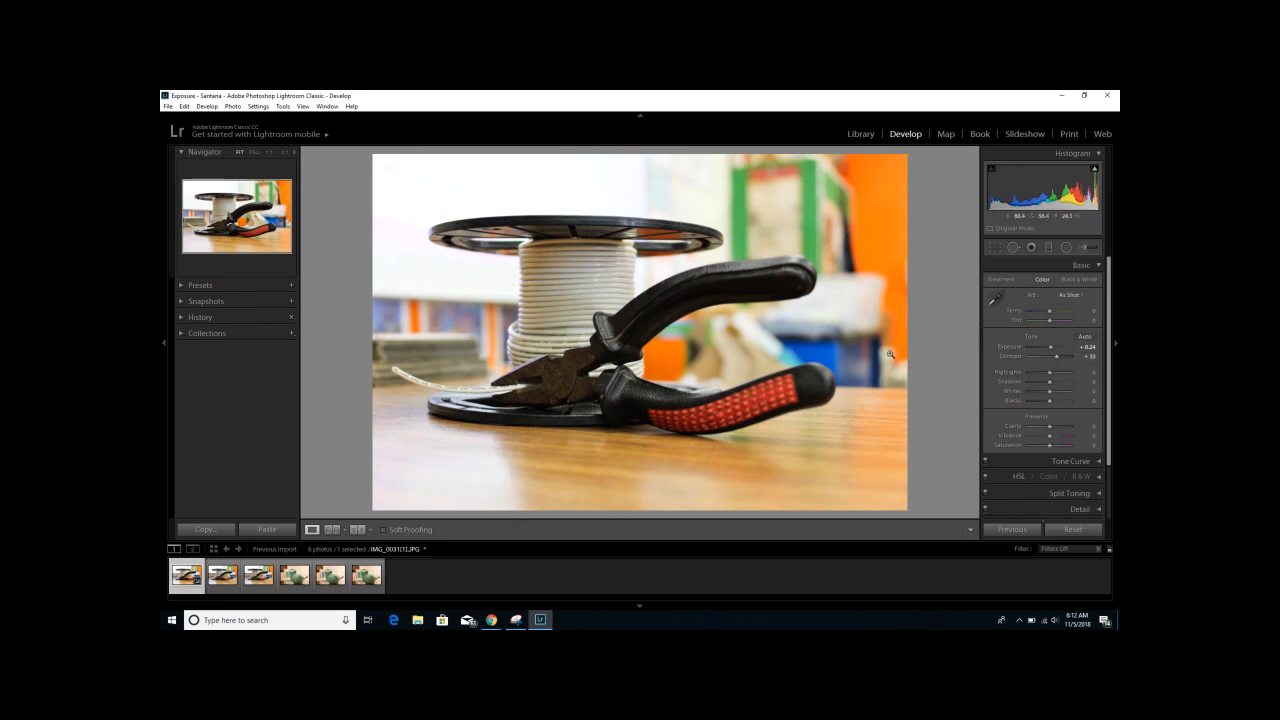
left_click_drag(1049, 372, 1026, 373)
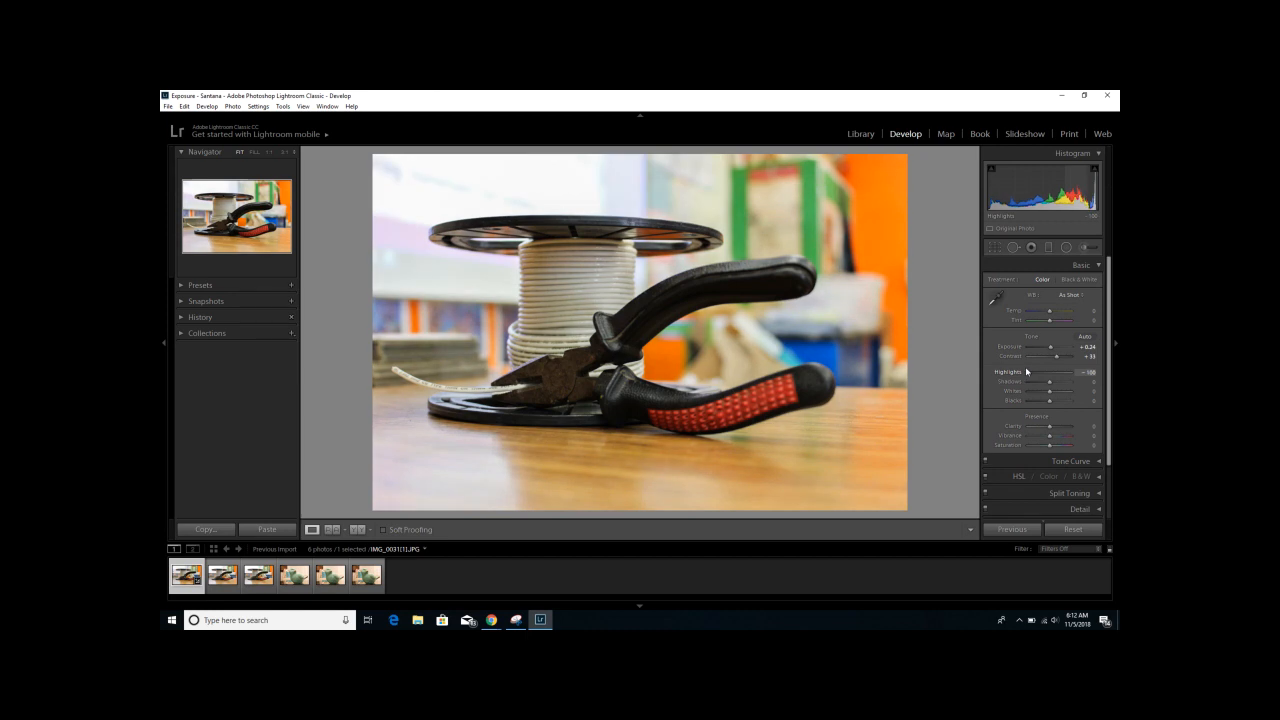
left_click_drag(1026, 372, 1036, 373)
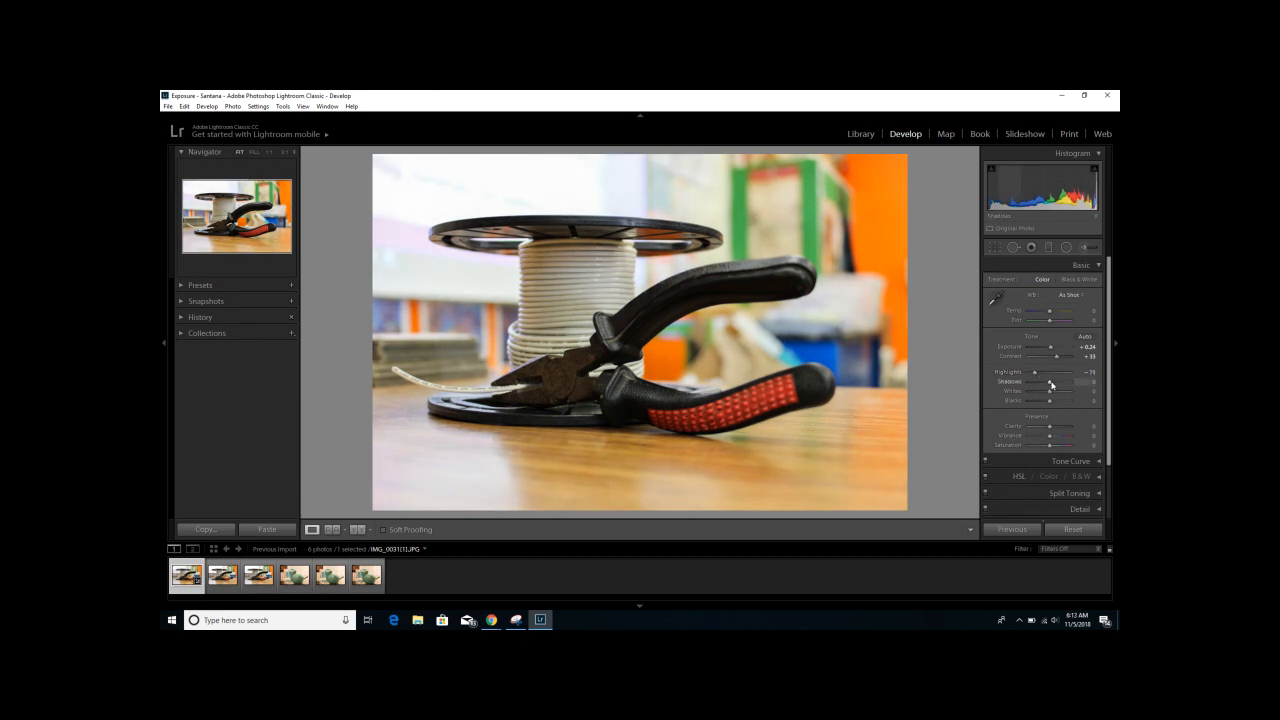
Step: Set the photo's Shadows to +62, Whites to -93 and Blacks to -2, and show before and after side by side
left_click_drag(1050, 385, 1063, 385)
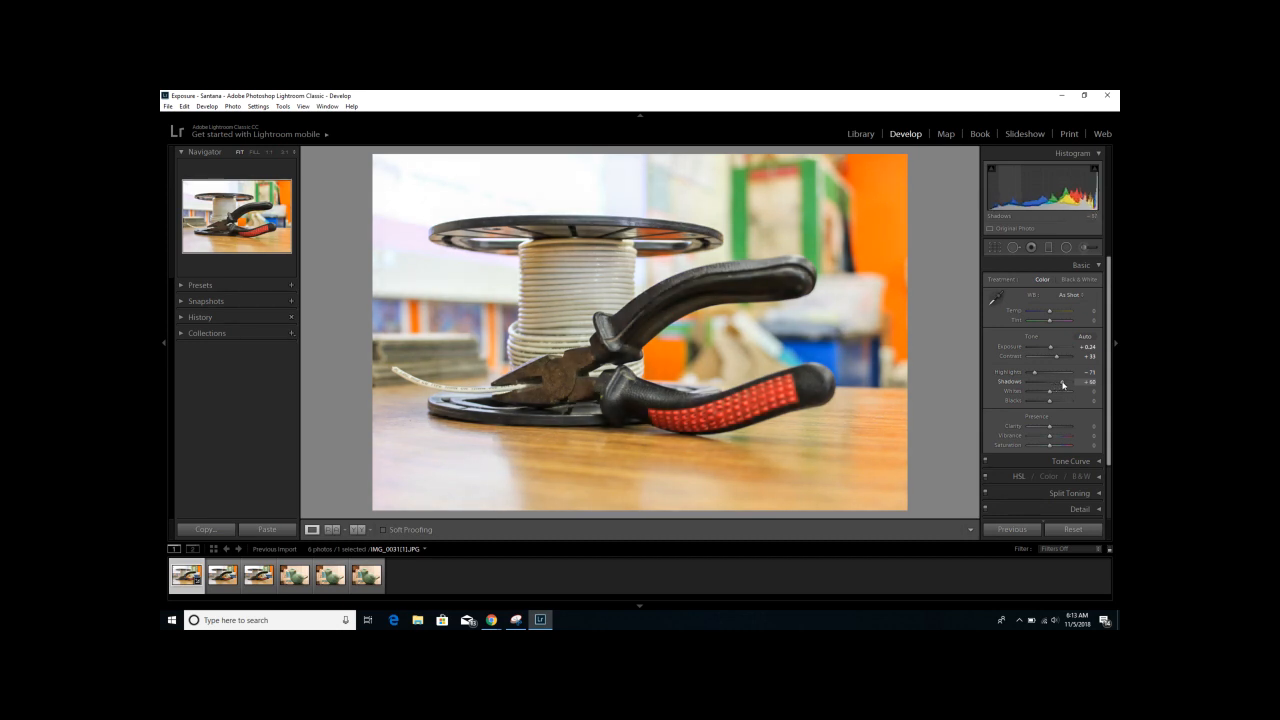
left_click_drag(1063, 385, 1063, 385)
left_click_drag(1050, 395, 1031, 395)
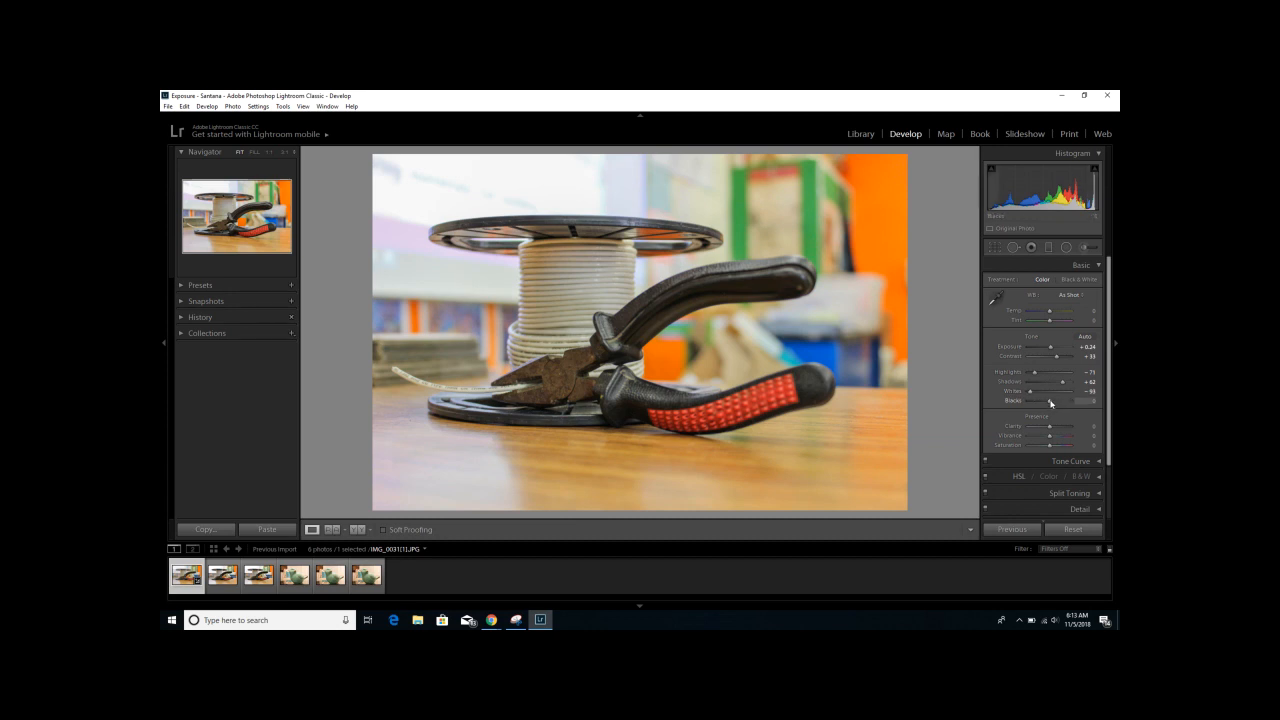
mouse_move(1051, 402)
left_mouse_down()
mouse_move(1064, 400)
mouse_move(1050, 401)
left_mouse_up()
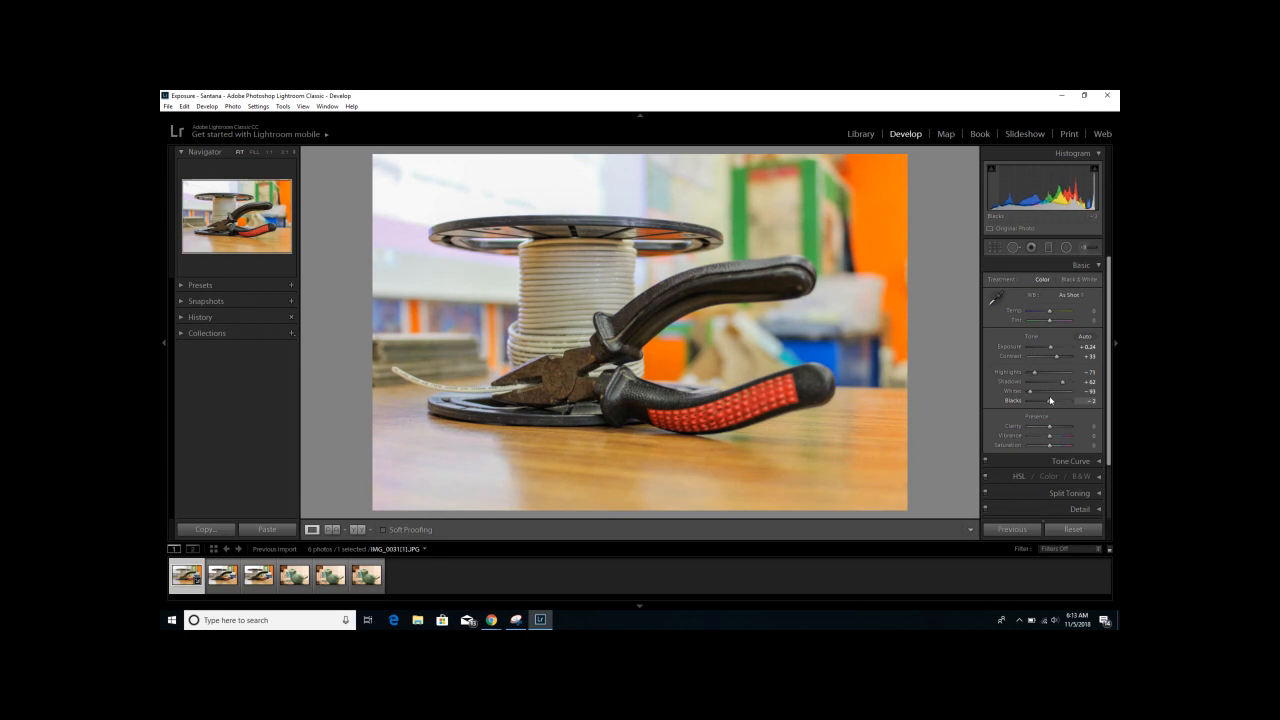
left_click(361, 531)
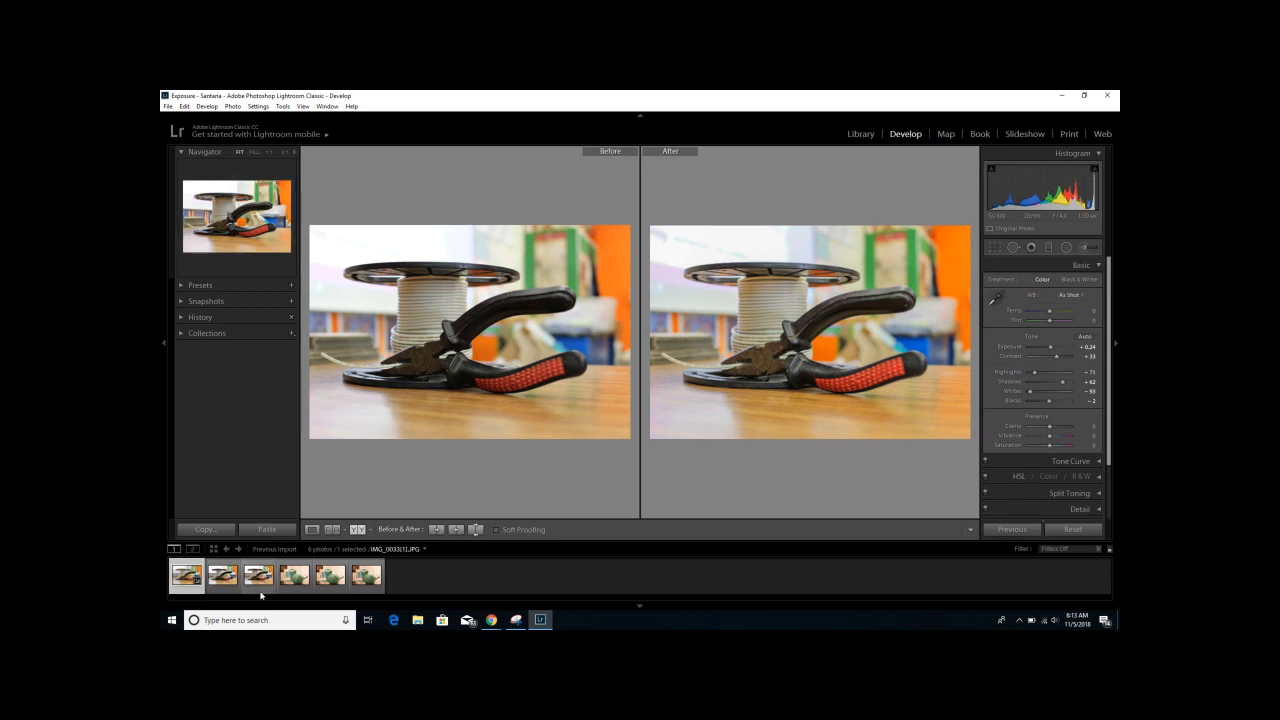
Step: Copy the develop settings of the edited first pliers photo
left_click(210, 532)
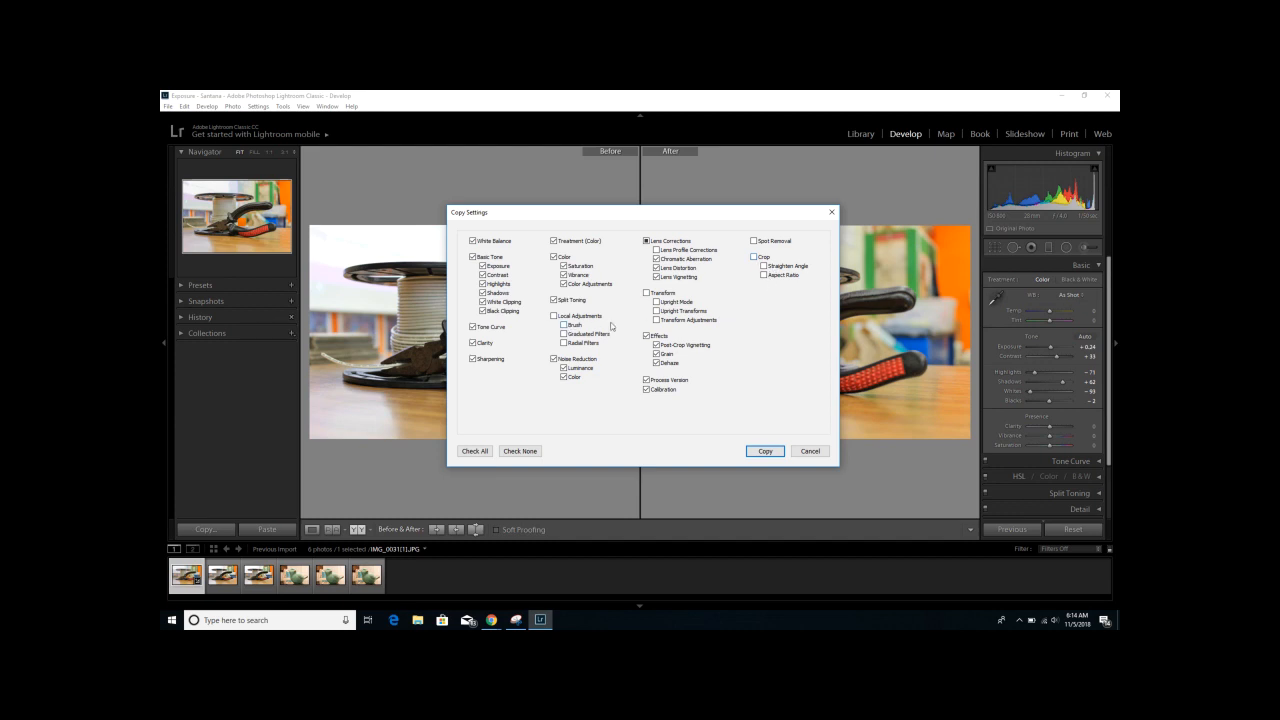
left_click(555, 318)
left_click(771, 452)
Step: Select all three pliers photos and synchronize the first photo's develop settings to the other two
left_click(229, 589)
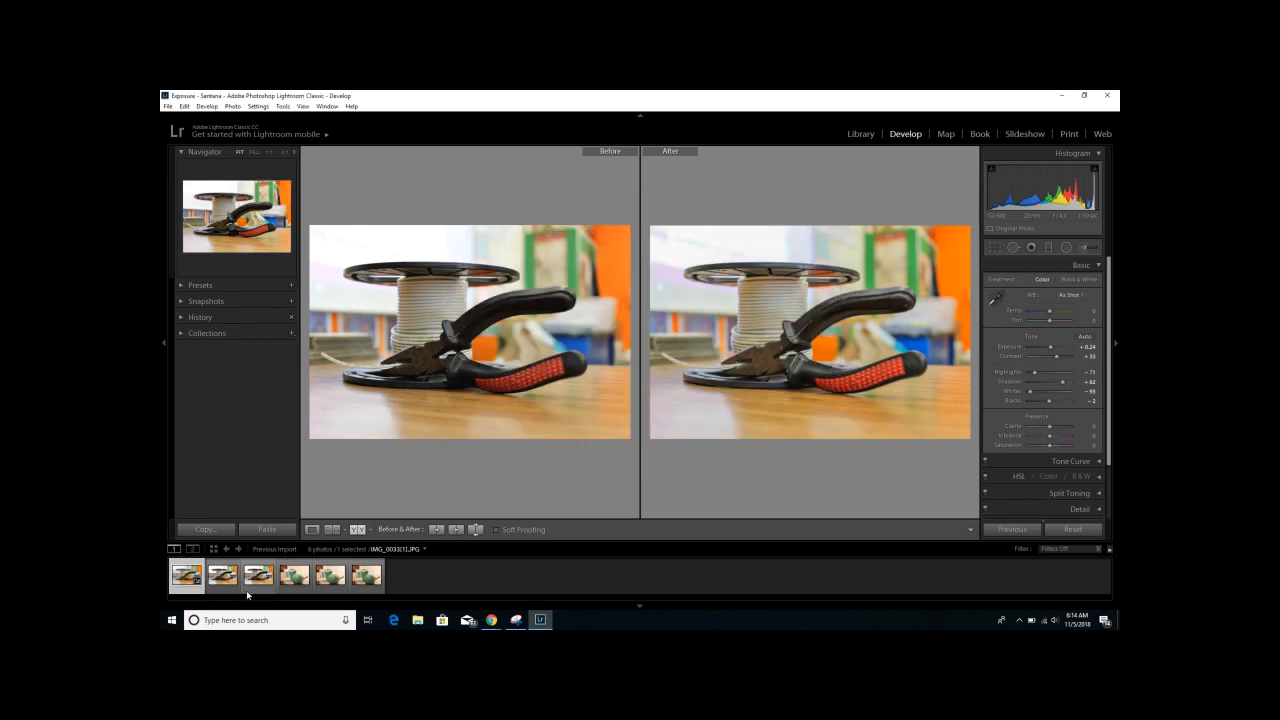
key("shift")
left_click(265, 590, "shift")
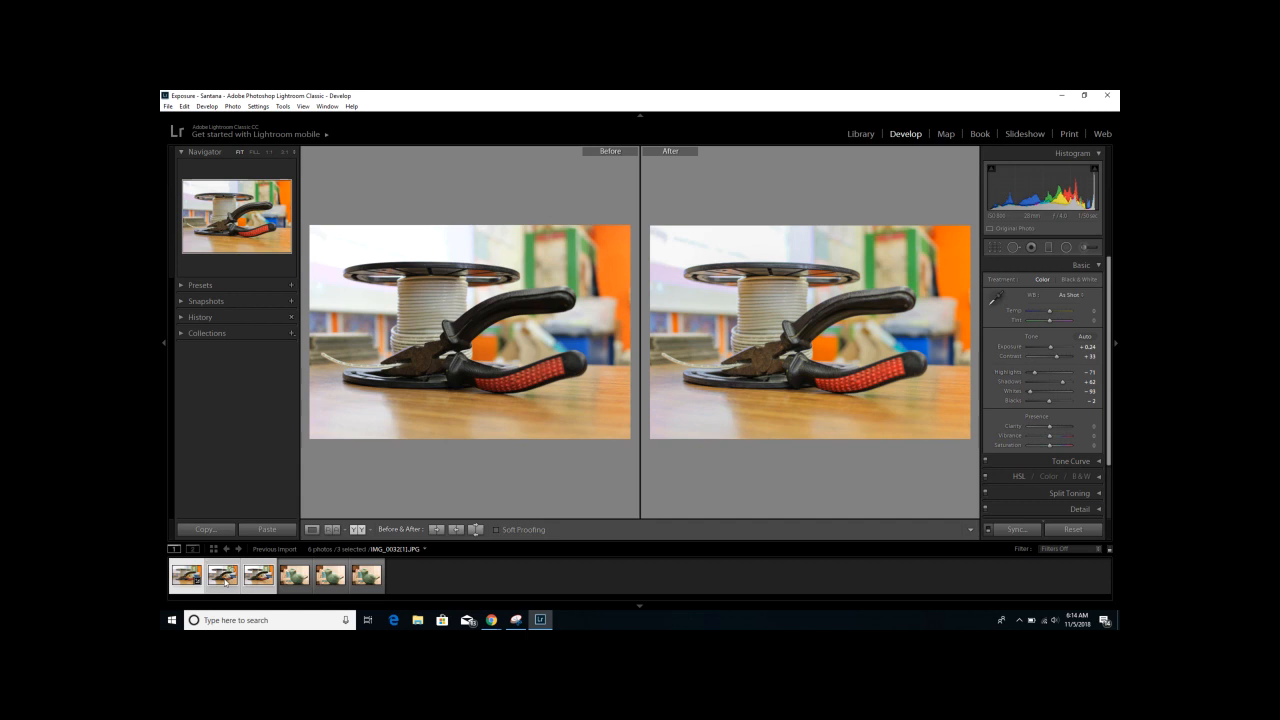
left_click(1013, 530)
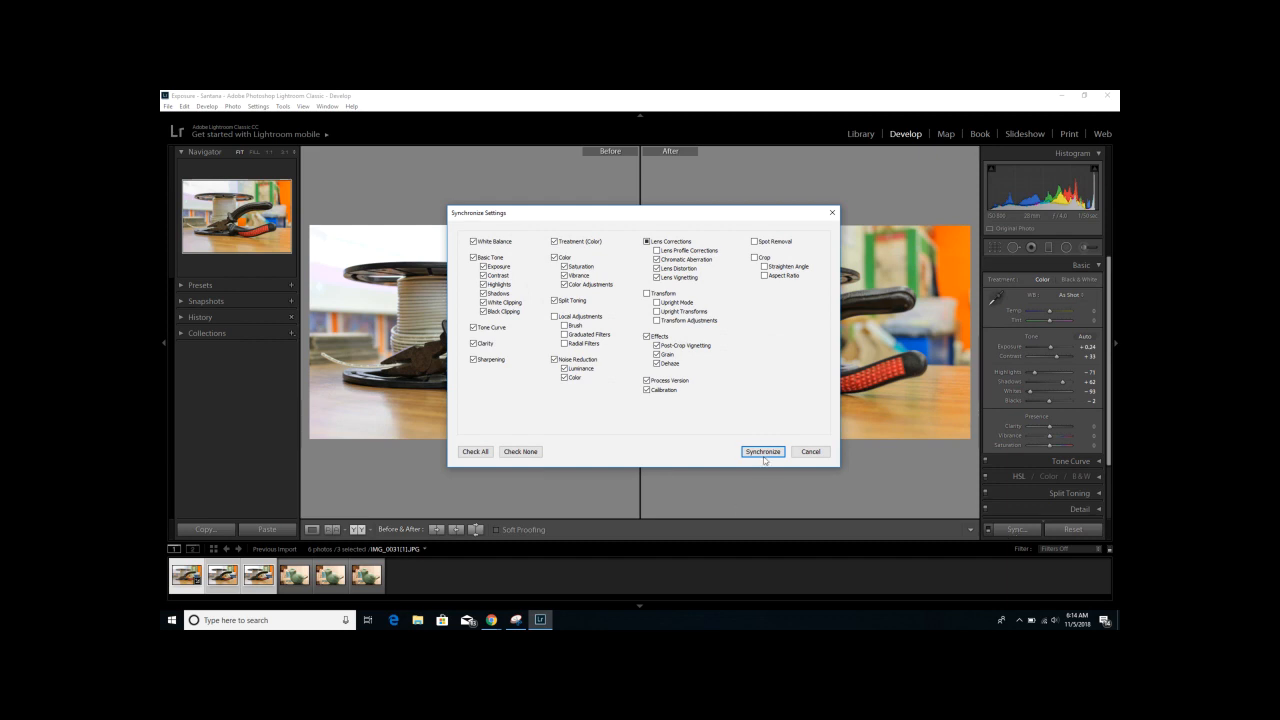
left_click(763, 451)
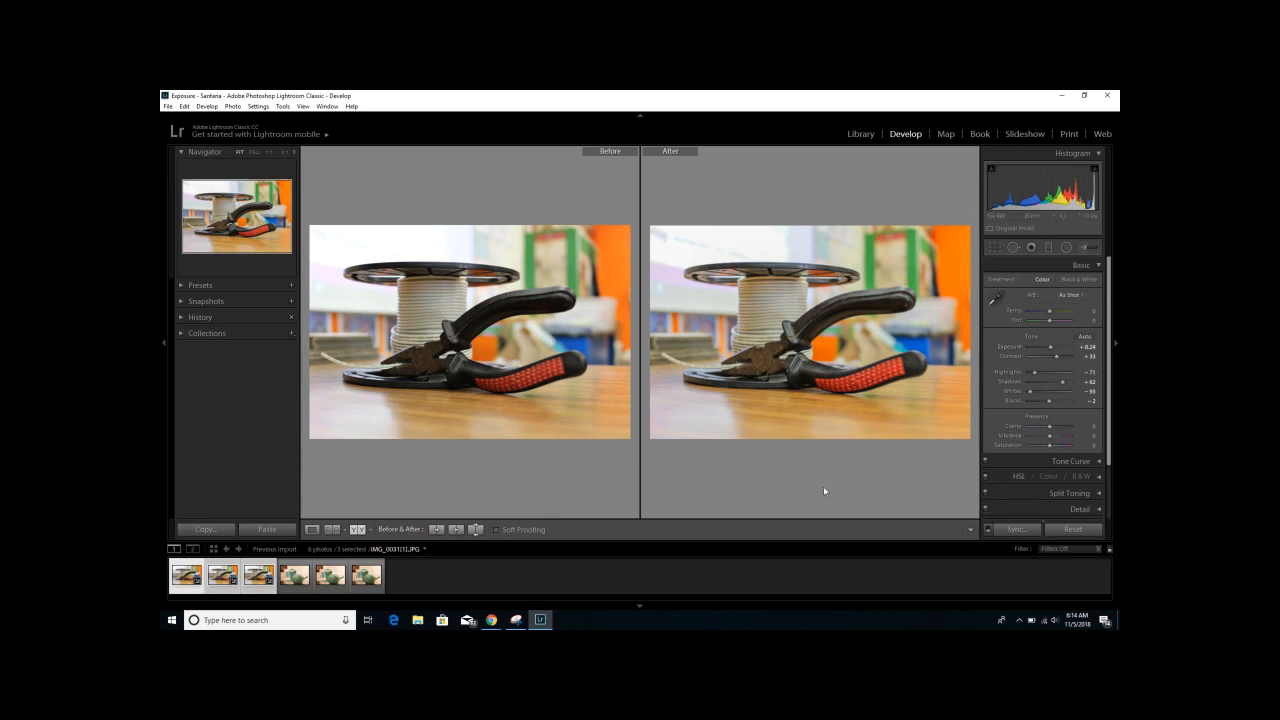
Step: Review the before and after views of the second and third pliers photos
left_click(221, 593)
left_click(221, 593)
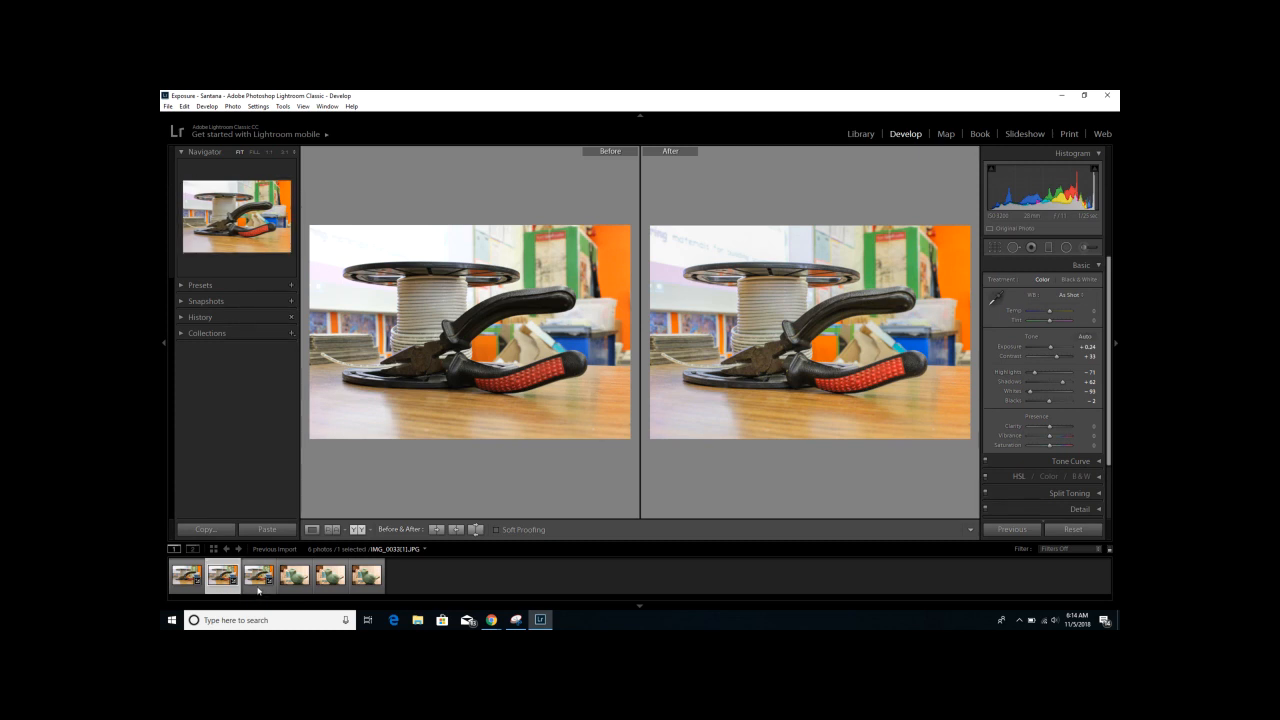
left_click(258, 590)
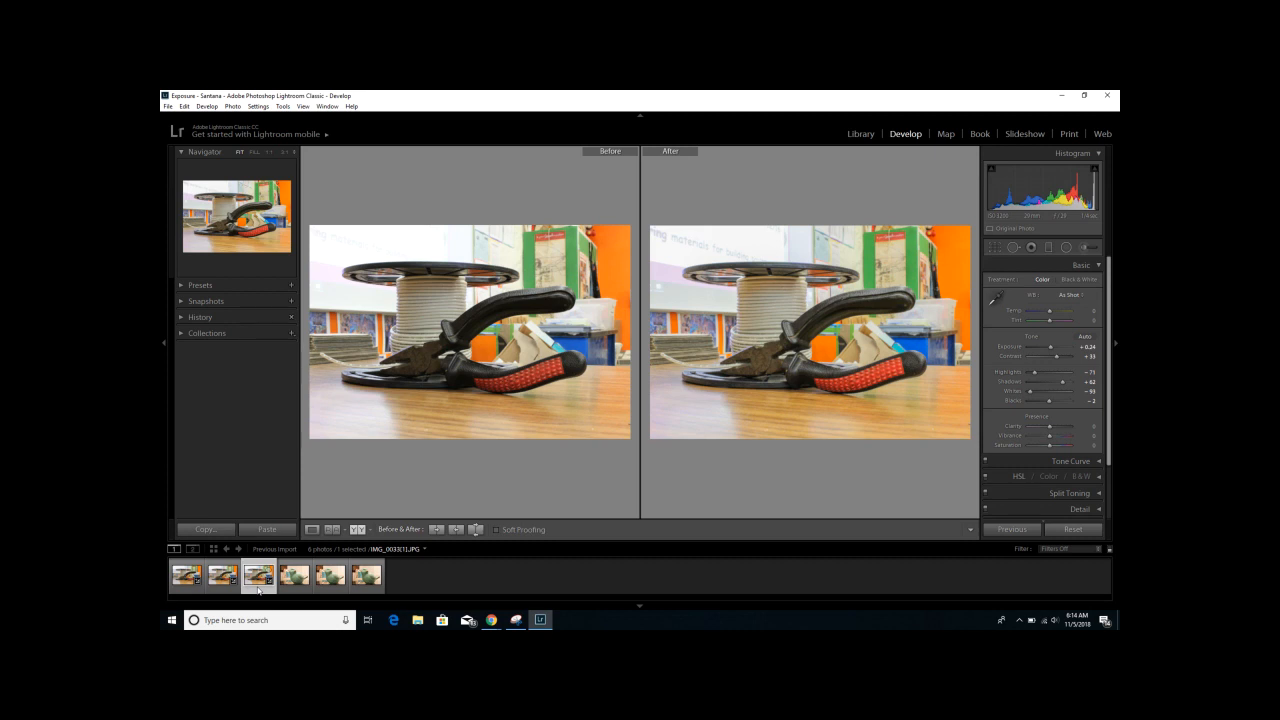
Step: Open the first bird photo, IMG_9199.CR2, and set its Exposure to -0.48 and Contrast to +36
left_click(293, 591)
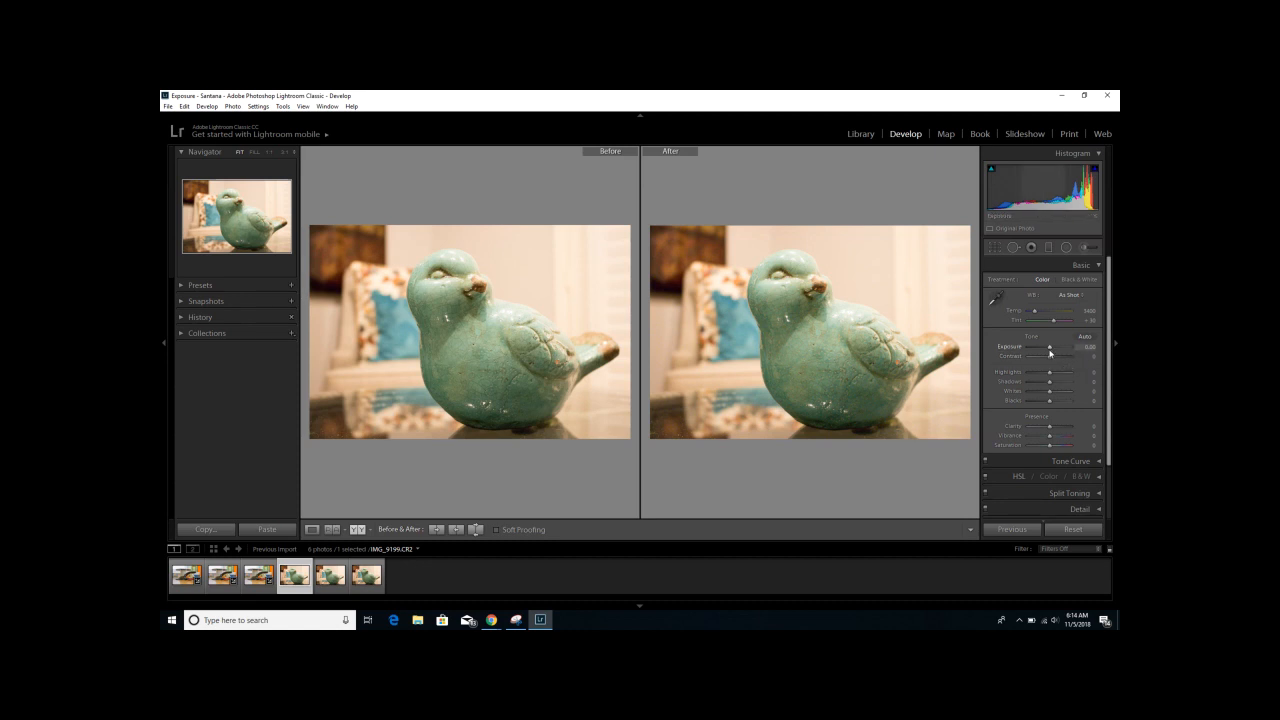
left_click_drag(1049, 348, 1048, 349)
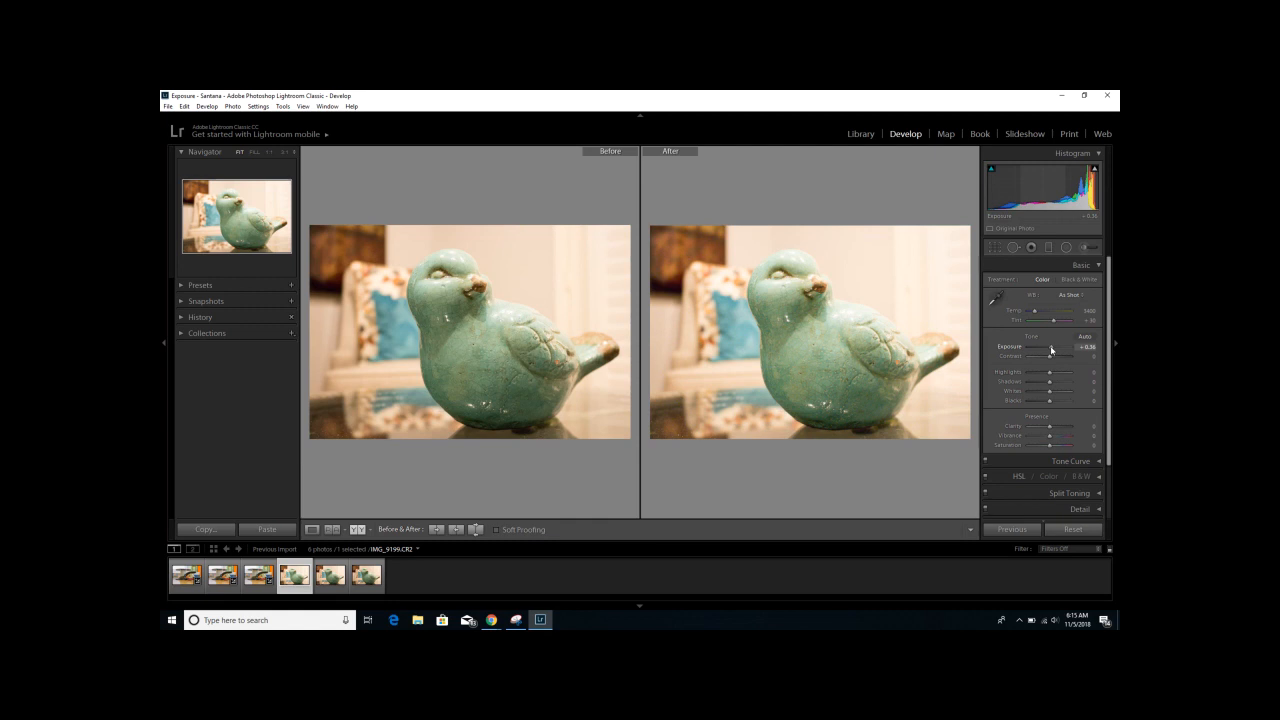
left_click_drag(1048, 349, 1048, 350)
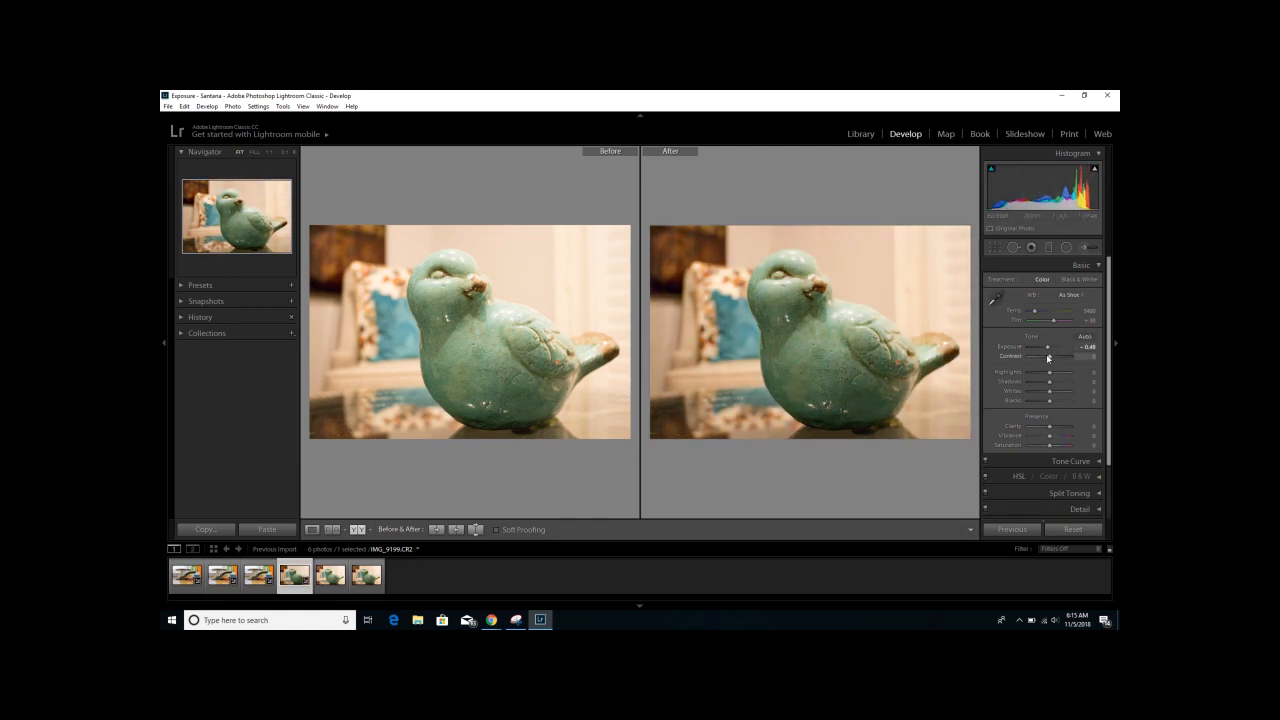
left_click_drag(1050, 358, 1056, 356)
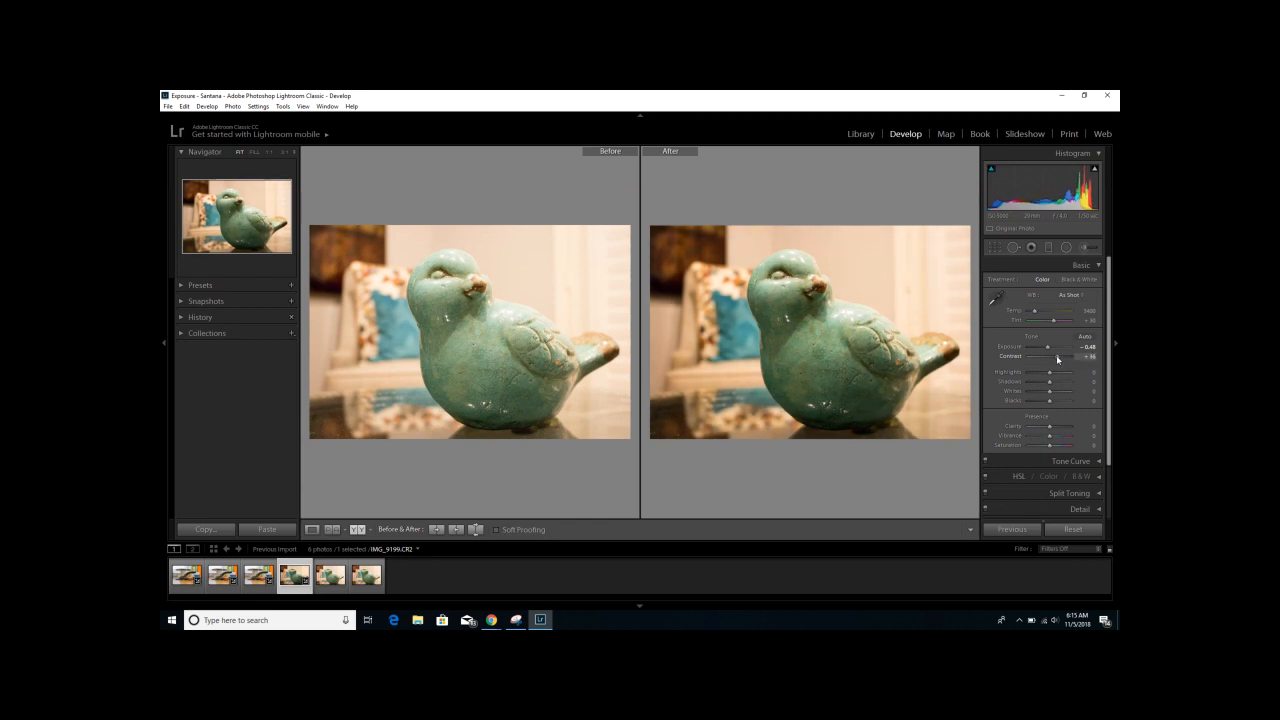
Step: Set the bird photo's Highlights to -7, Shadows to +31, Whites to +19 and Blacks to -36
left_click_drag(1049, 373, 1048, 375)
left_click_drag(1051, 385, 1058, 386)
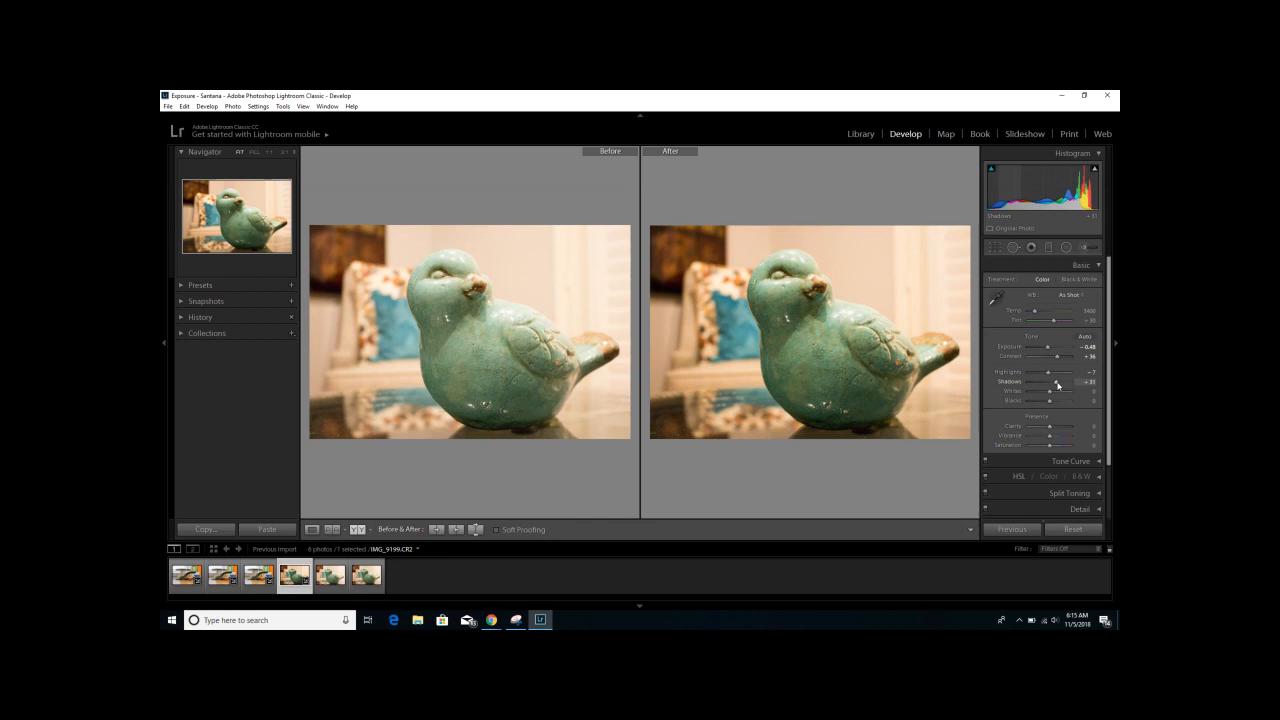
left_click_drag(1049, 395, 1054, 398)
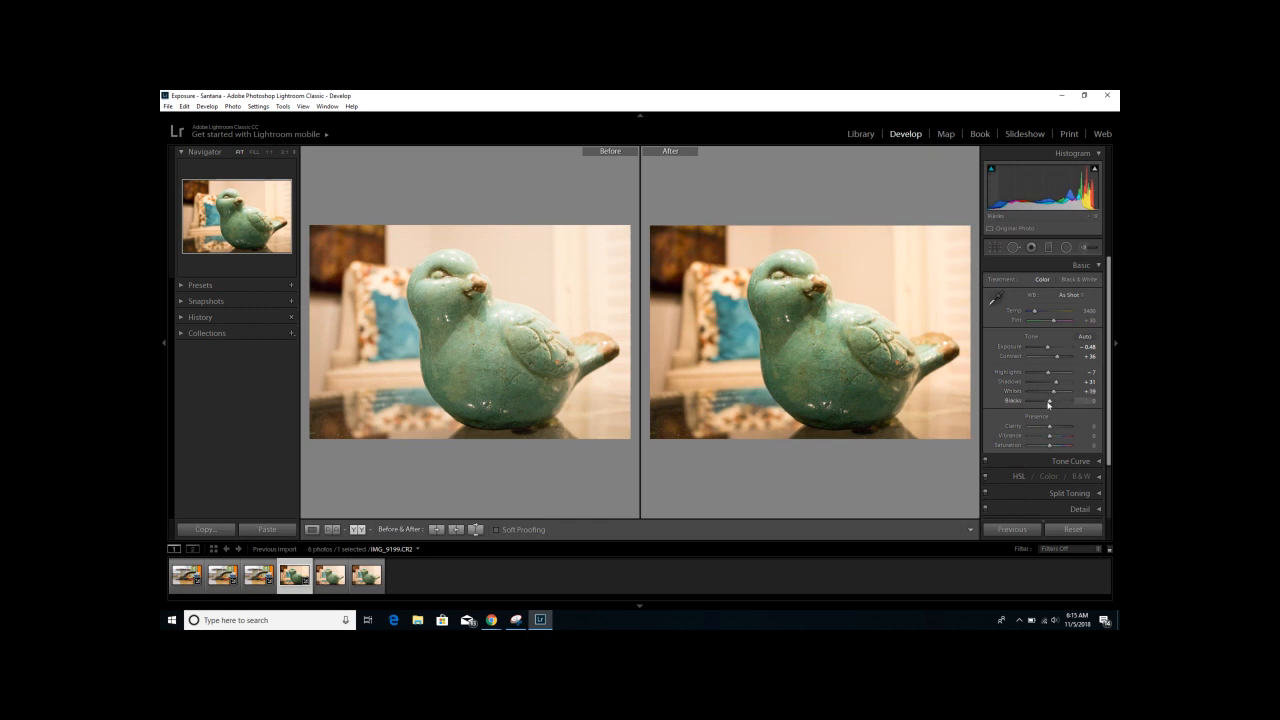
left_click_drag(1048, 404, 1038, 403)
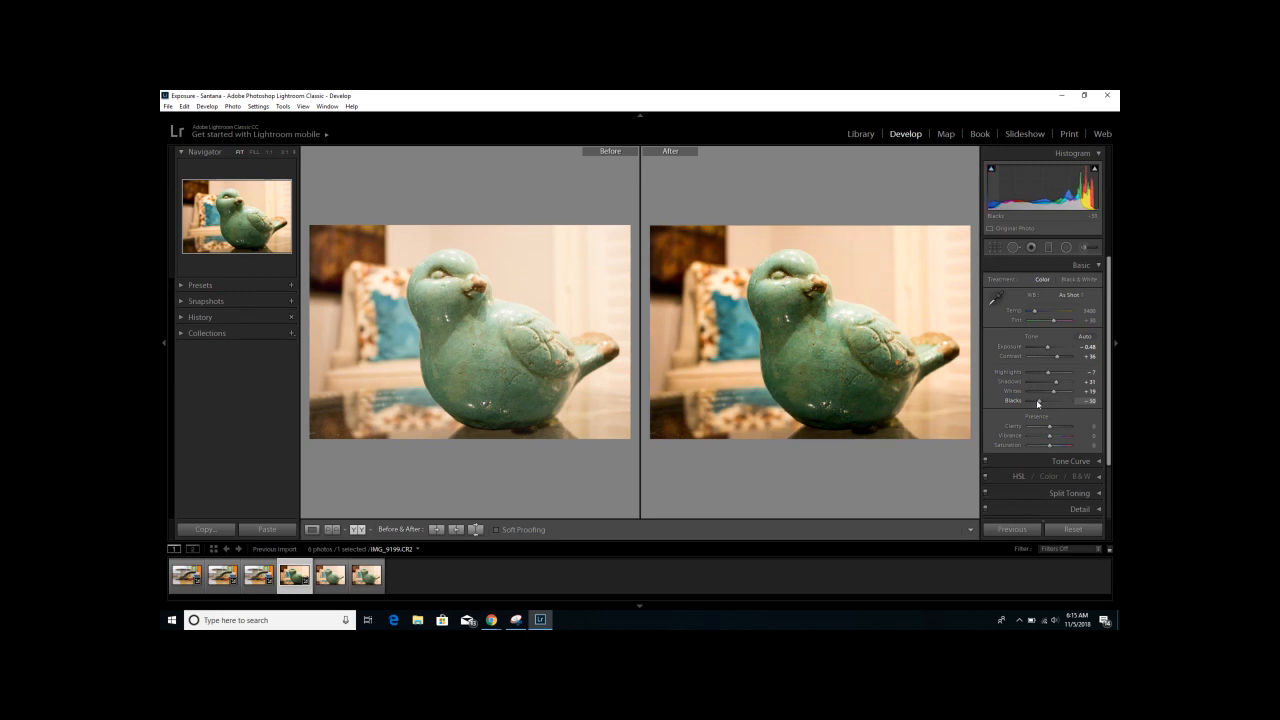
left_click_drag(1038, 403, 1041, 404)
Step: Copy the first bird photo's develop settings and synchronize that photo's settings across all three bird photos
left_click(219, 529)
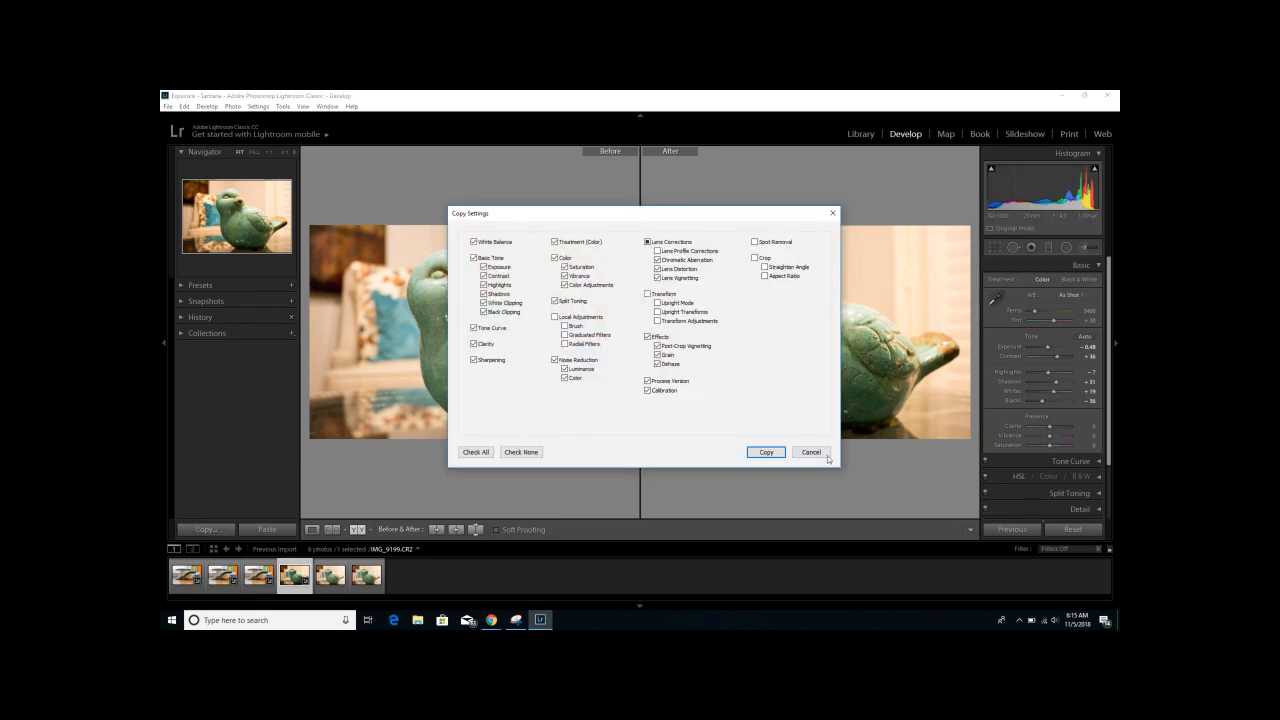
left_click(757, 452)
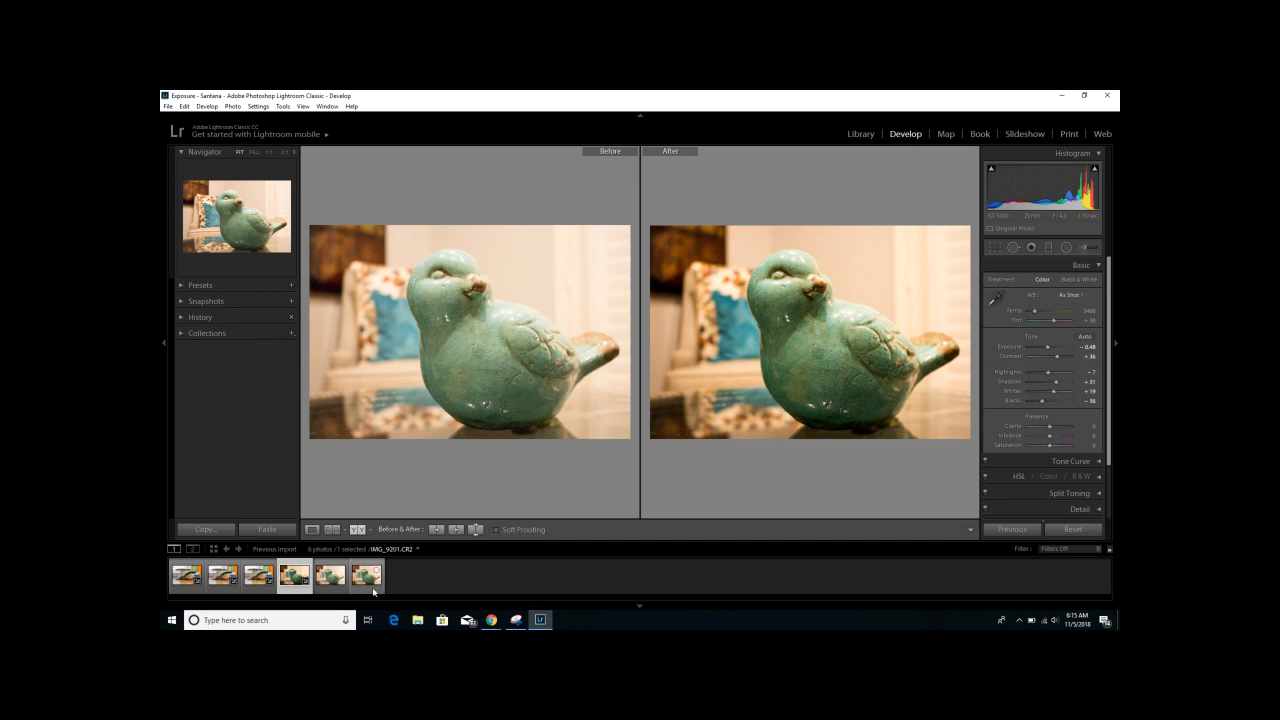
left_click(367, 576, "shift")
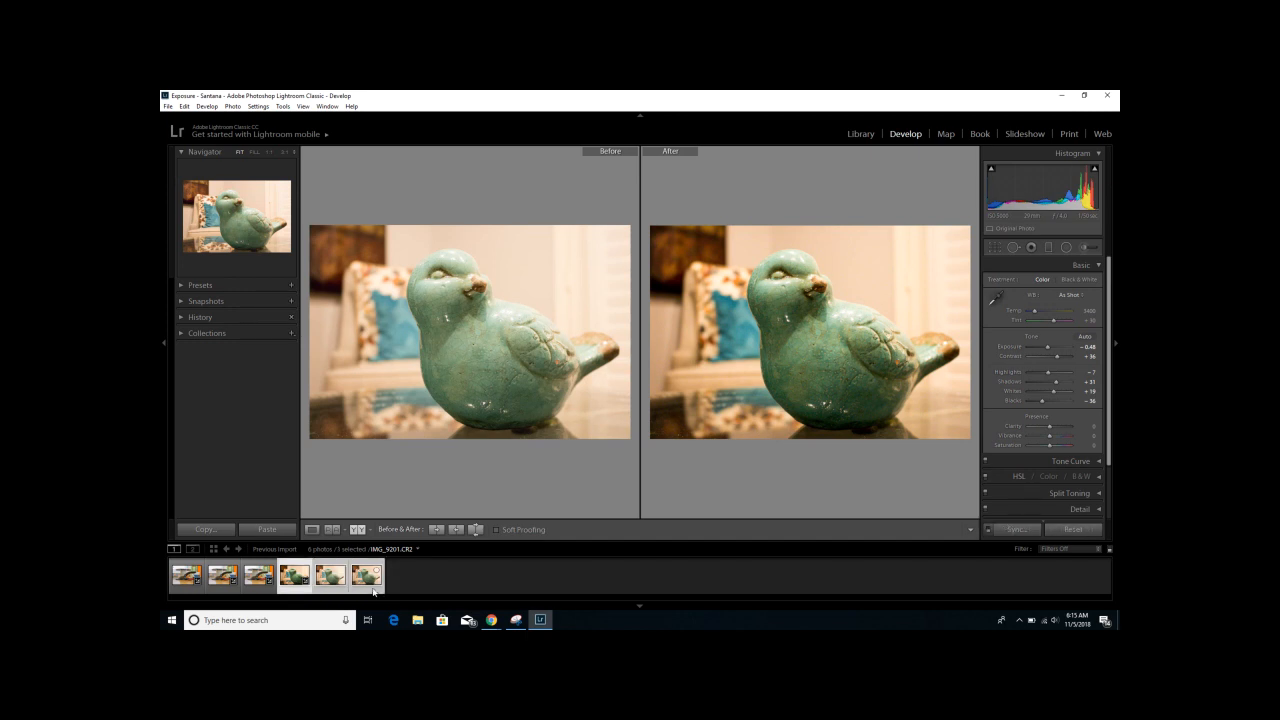
left_click(1014, 529)
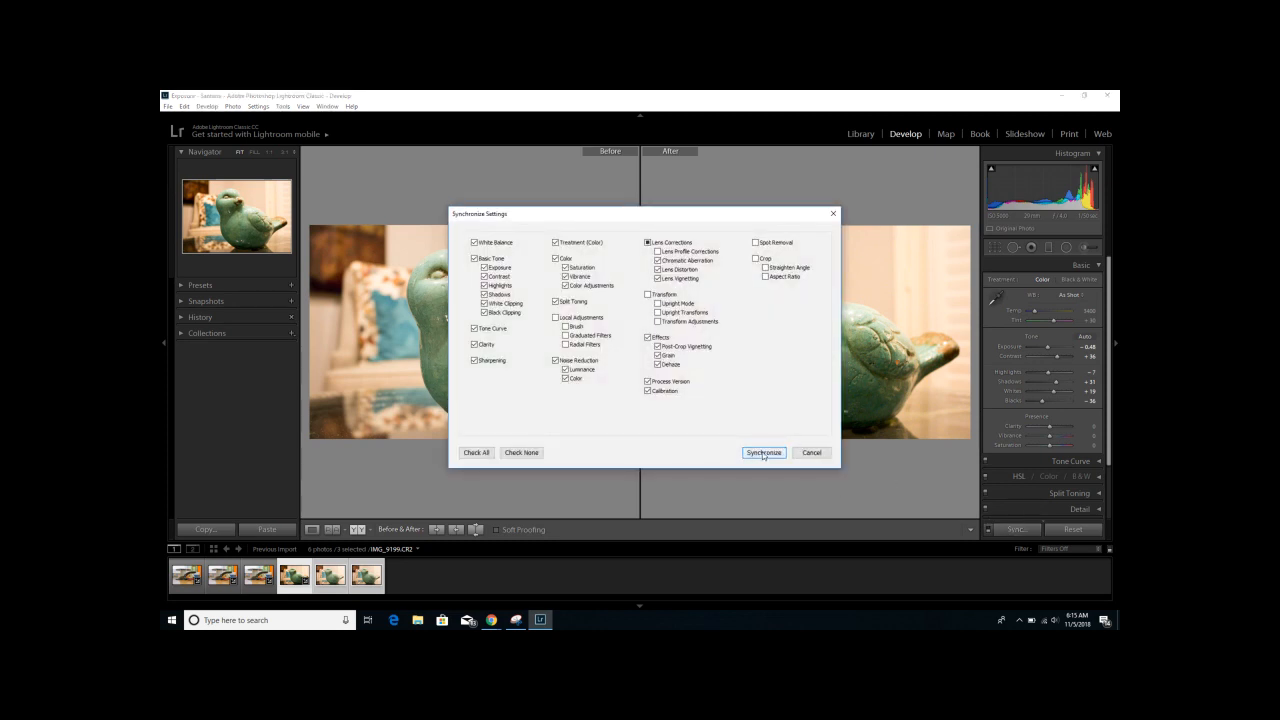
left_click(763, 453)
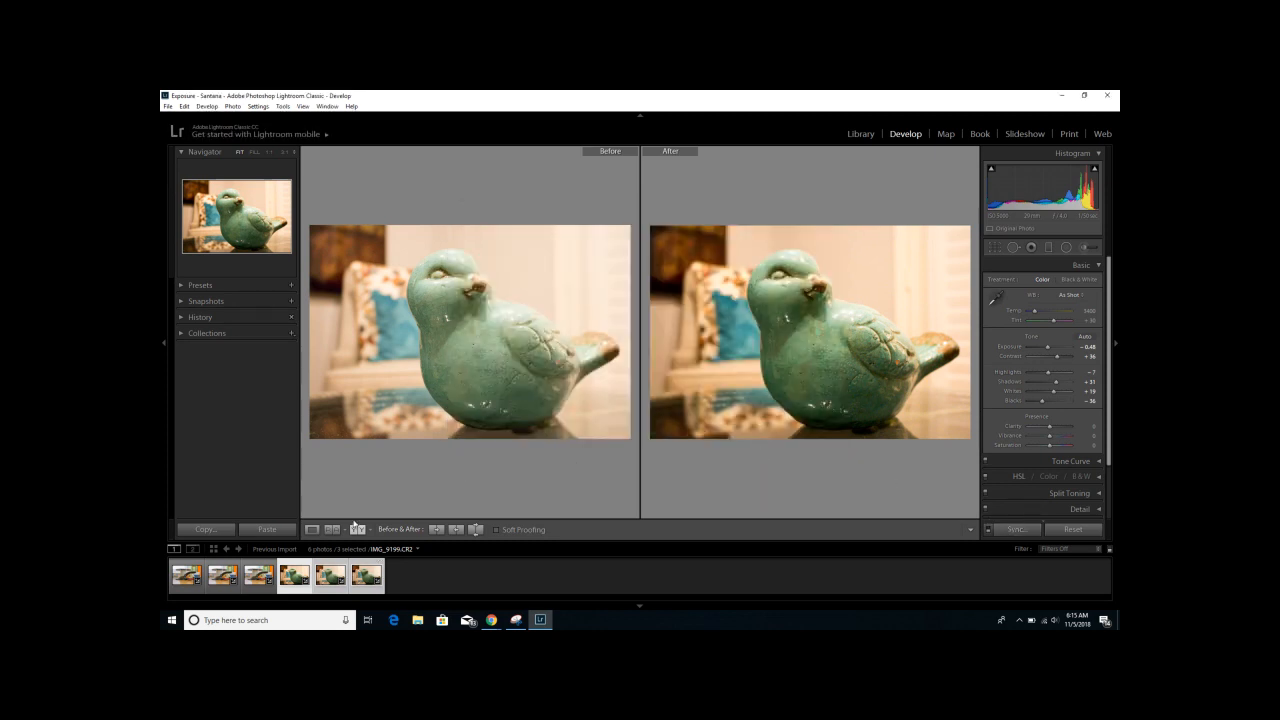
Step: Review the before and after views of the second and third bird photos
left_click(327, 591)
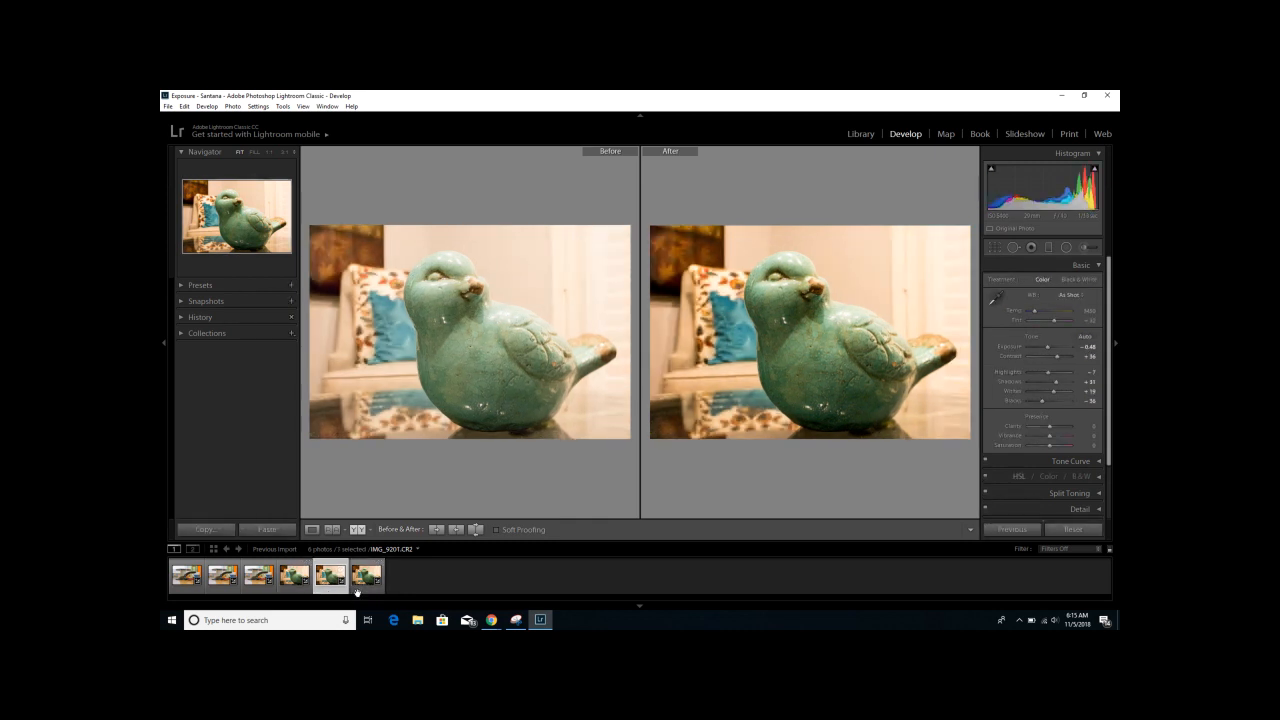
left_click(364, 590)
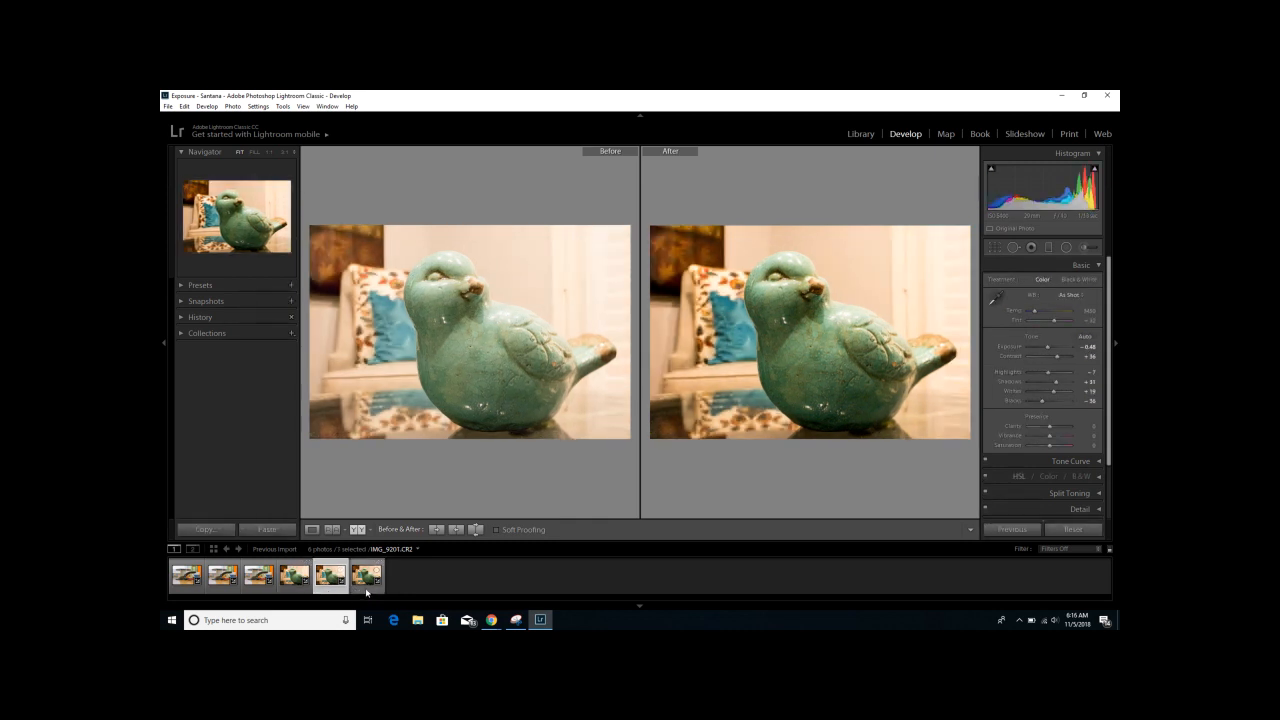